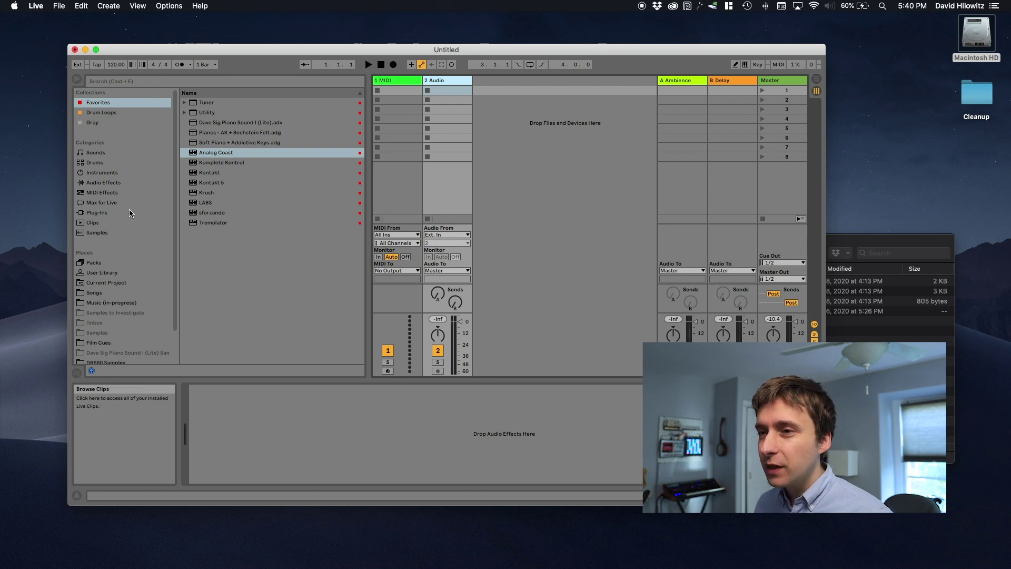
Load Sampler onto the first MIDI track and add all the BVS .wav files from the Samples folder in Finder to it
click(106, 172)
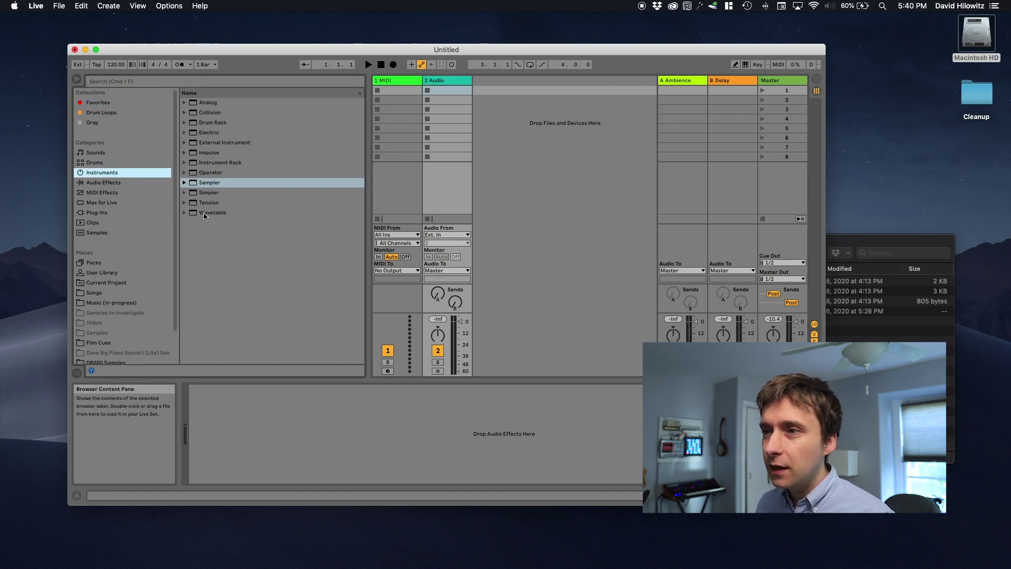
drag(198, 179, 392, 87)
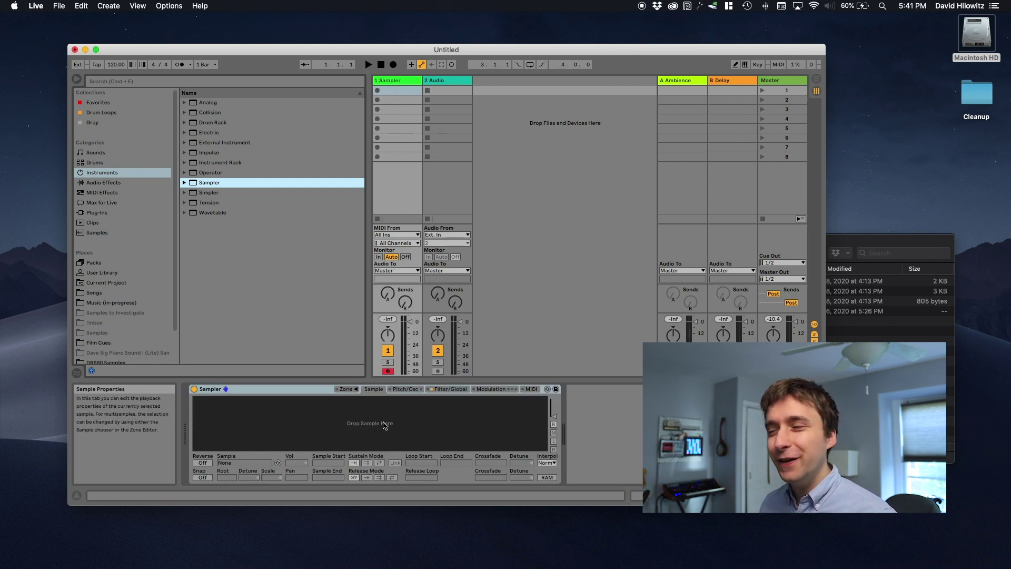
click(885, 382)
double_click(732, 313)
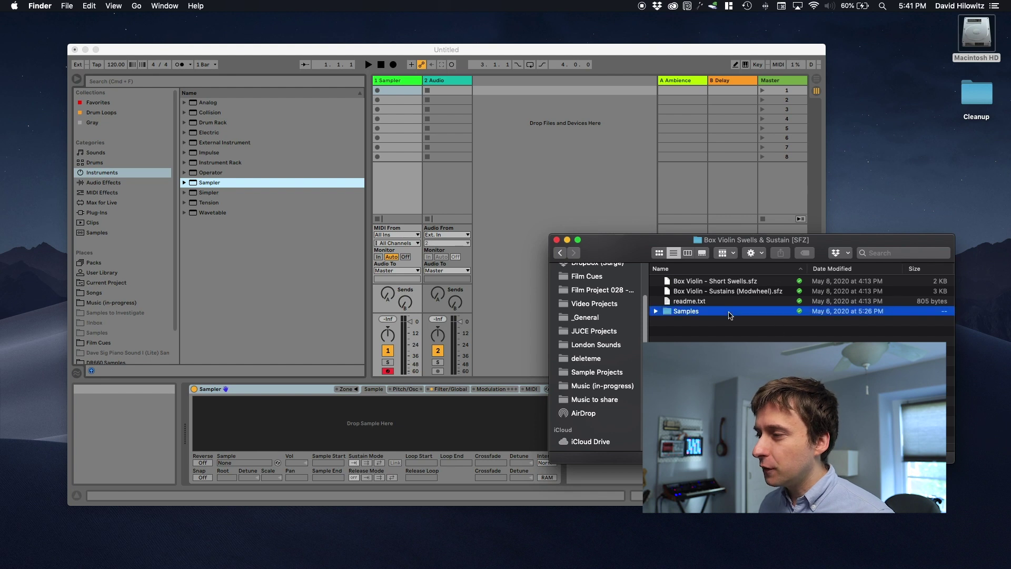
scroll(798, 308, down, 10)
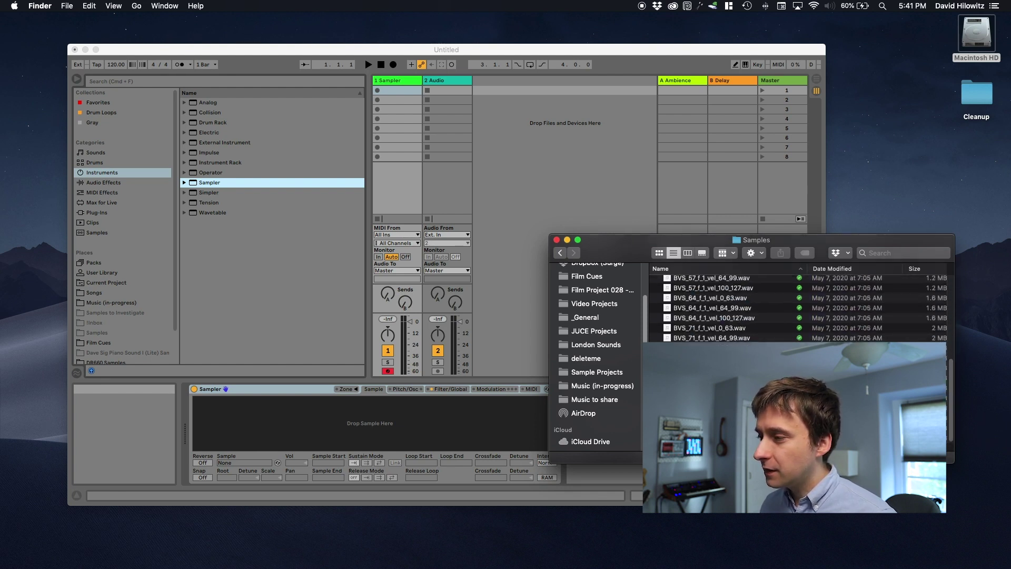
click(711, 438)
scroll(717, 339, up, 5)
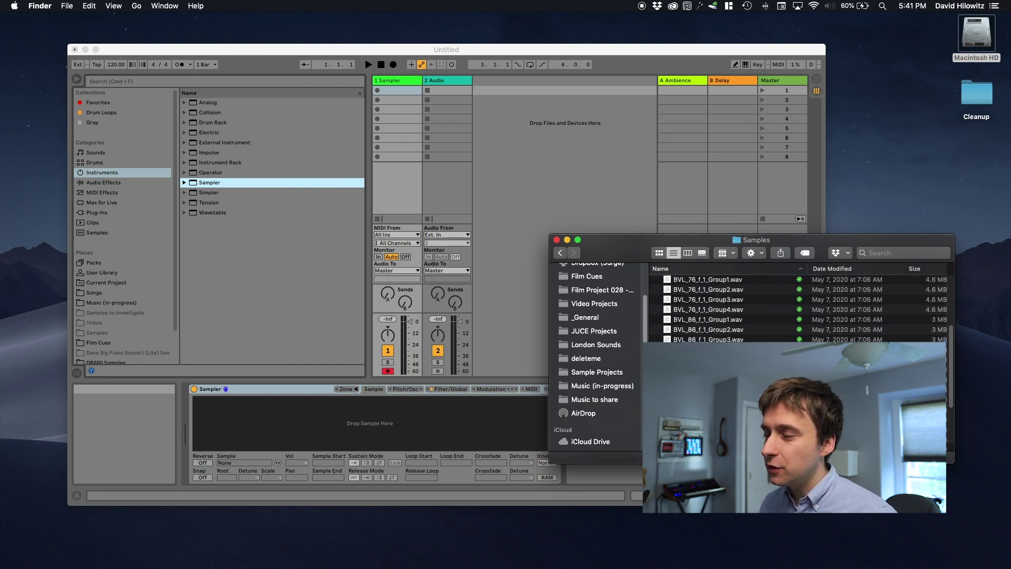
drag(705, 464, 377, 429)
click(377, 428)
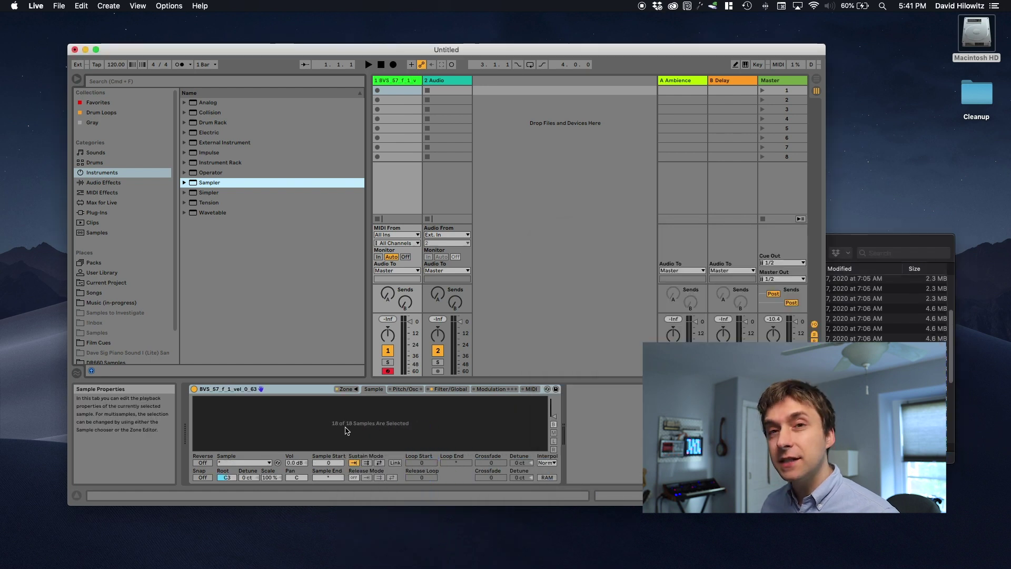
Open Sampler's zone editor, clear the sample selection and hide the browser to give the key zones more room
click(352, 390)
drag(367, 295, 297, 295)
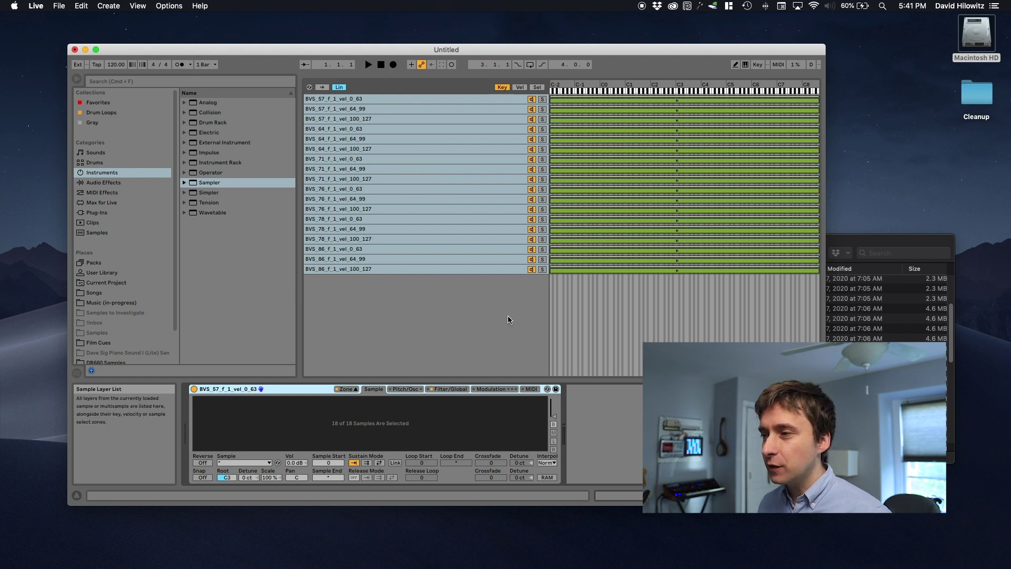
click(503, 279)
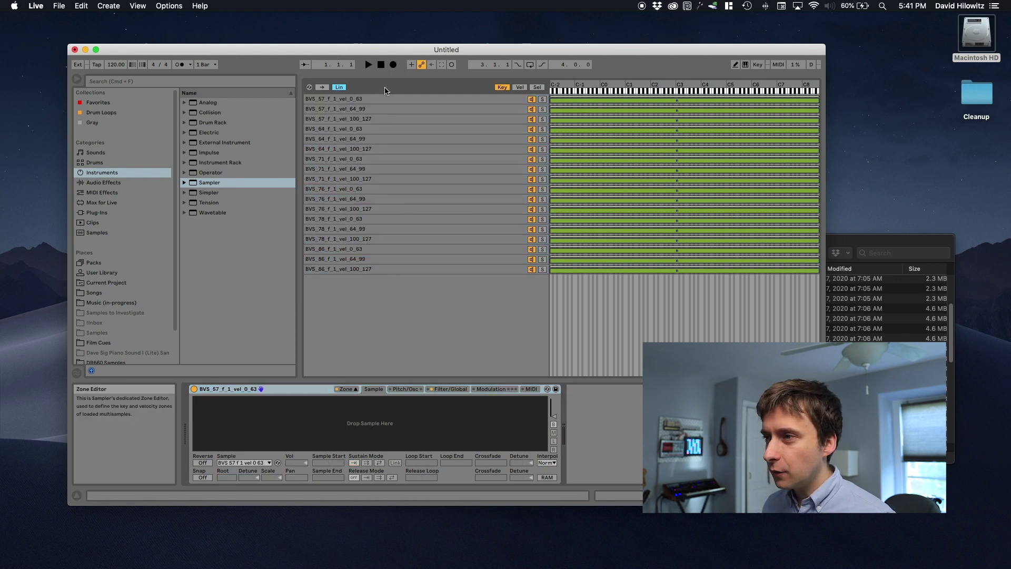
right_click(401, 297)
click(432, 329)
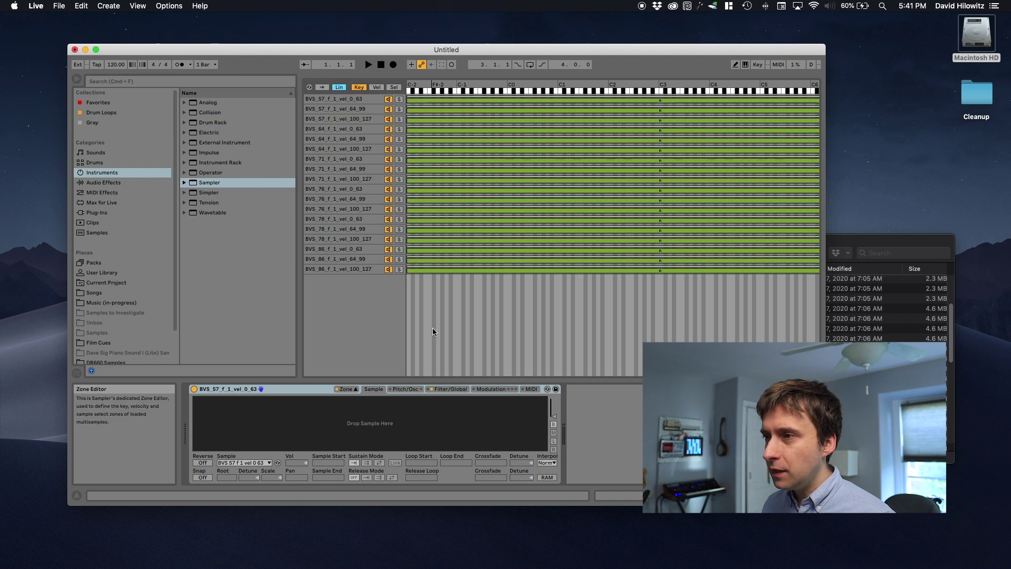
click(77, 79)
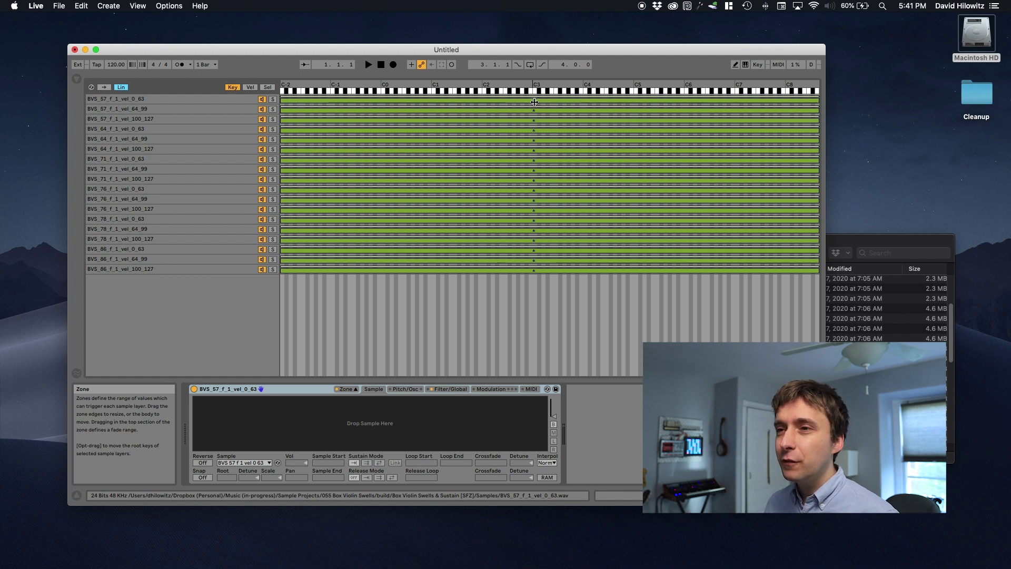
Set the root key of the three BVS_57 samples to A2
click(162, 99)
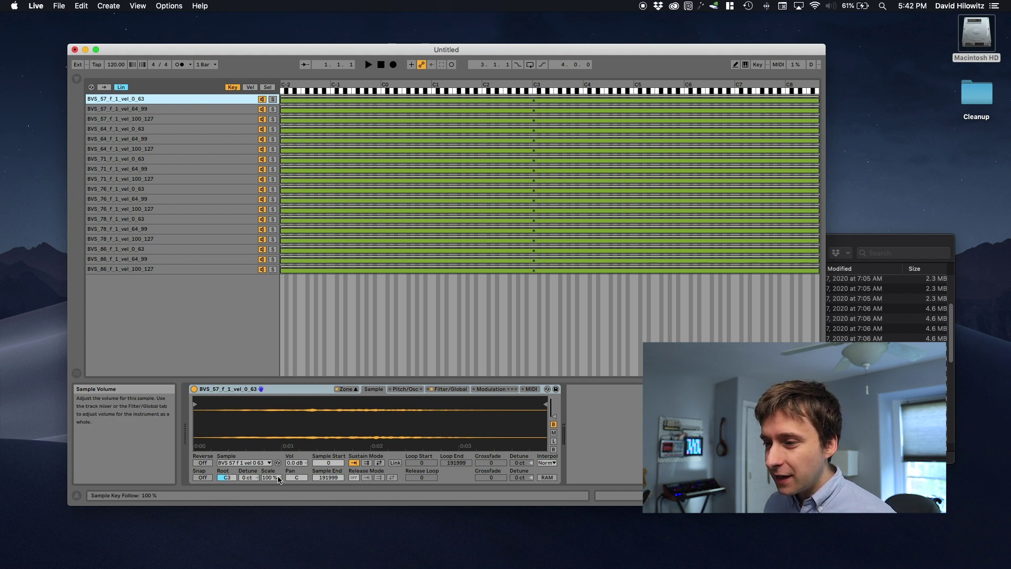
click(227, 478)
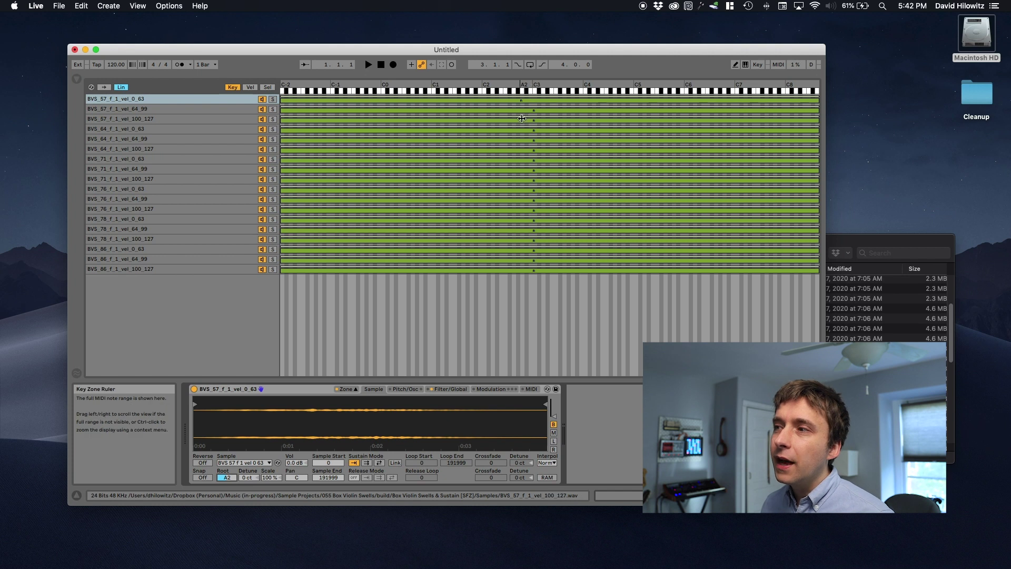
click(185, 109)
shift+click(185, 118)
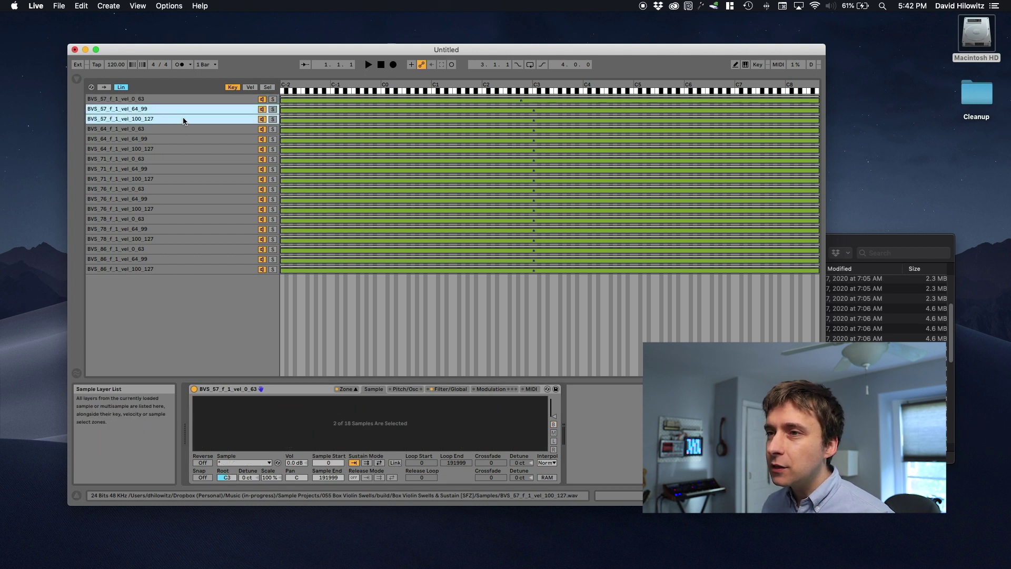
drag(535, 111, 521, 115)
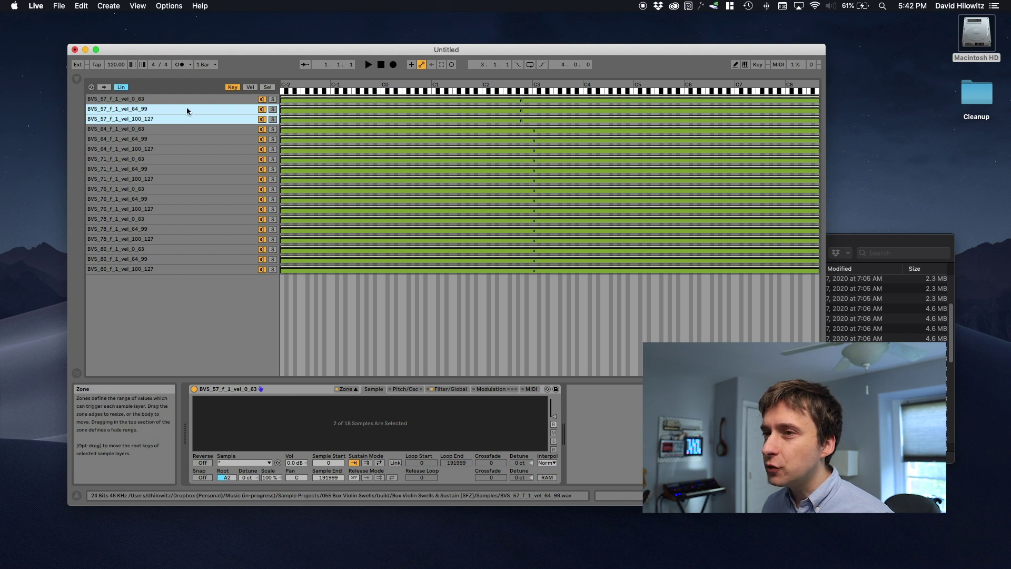
Set the root key of the three BVS_64 samples to MIDI note 64
click(180, 130)
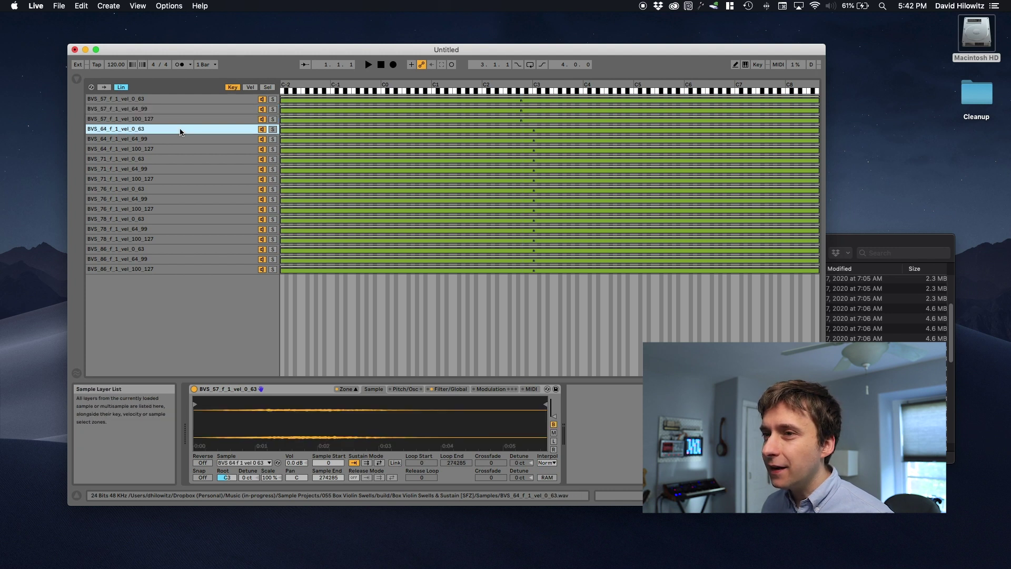
shift+click(158, 150)
click(229, 478)
text(64)
key(Return)
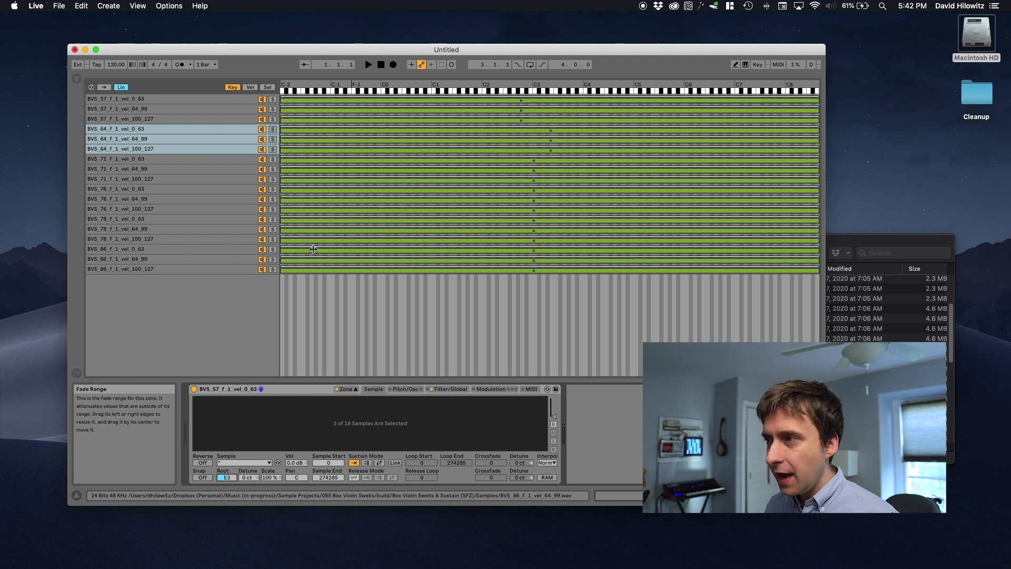
Set the root key of the three BVS_71 samples to MIDI note 71 (B3)
click(187, 160)
shift+click(168, 179)
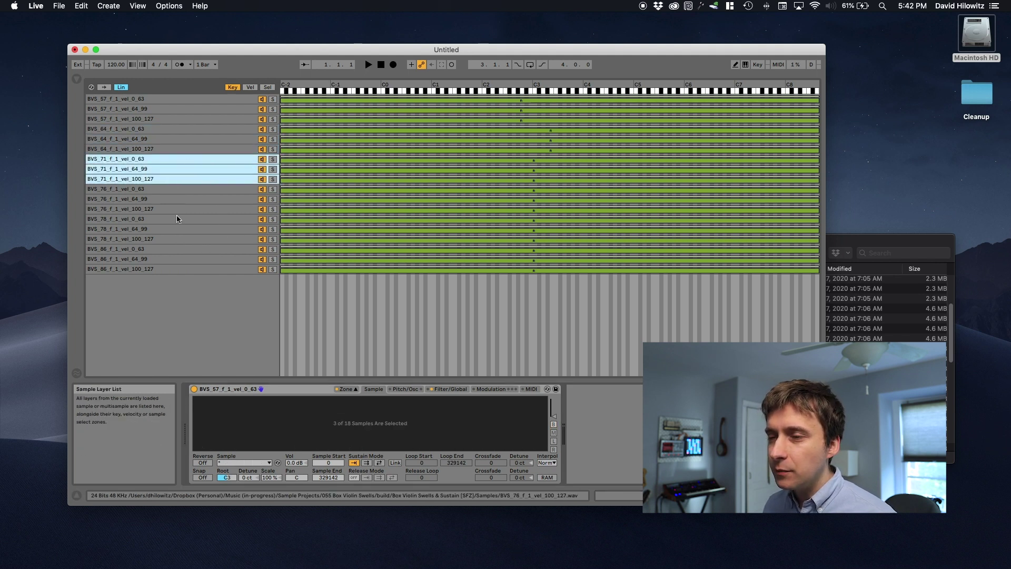
click(231, 479)
text(71)
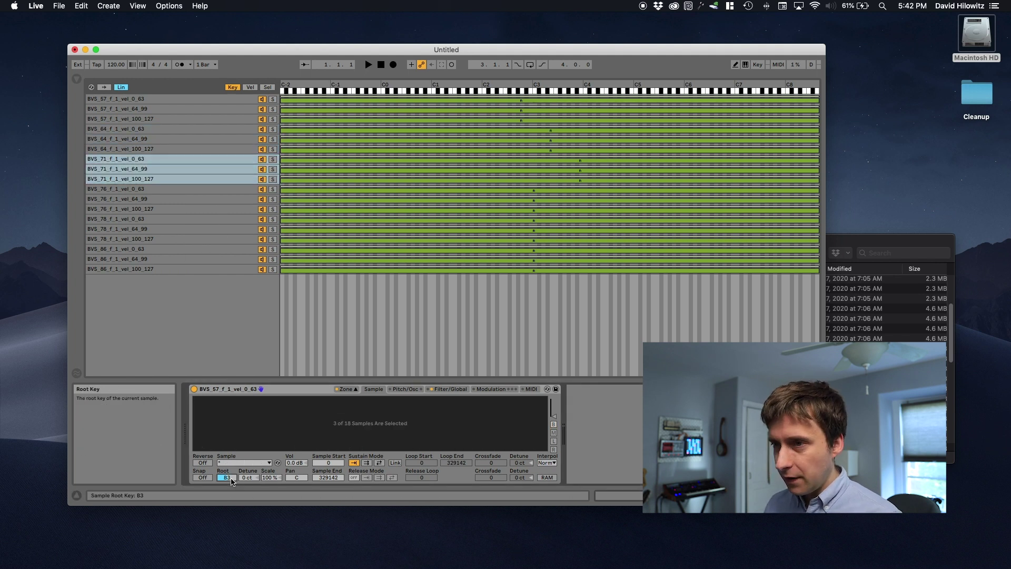
Set the root key of the three BVS_76 samples to MIDI note 76
click(179, 190)
shift+click(178, 210)
click(228, 478)
text(76)
key(Return)
Set the root key of the three BVS_78 samples to MIDI note 78
click(182, 219)
shift+click(180, 240)
click(228, 479)
text(78)
Set the root key of the three BVS_86 samples to MIDI note 86
click(174, 249)
shift+click(174, 269)
click(228, 478)
text(86)
Select all sample layers, look over their velocity and selector zones, and distribute their key ranges around the root keys
click(205, 99)
shift+click(209, 268)
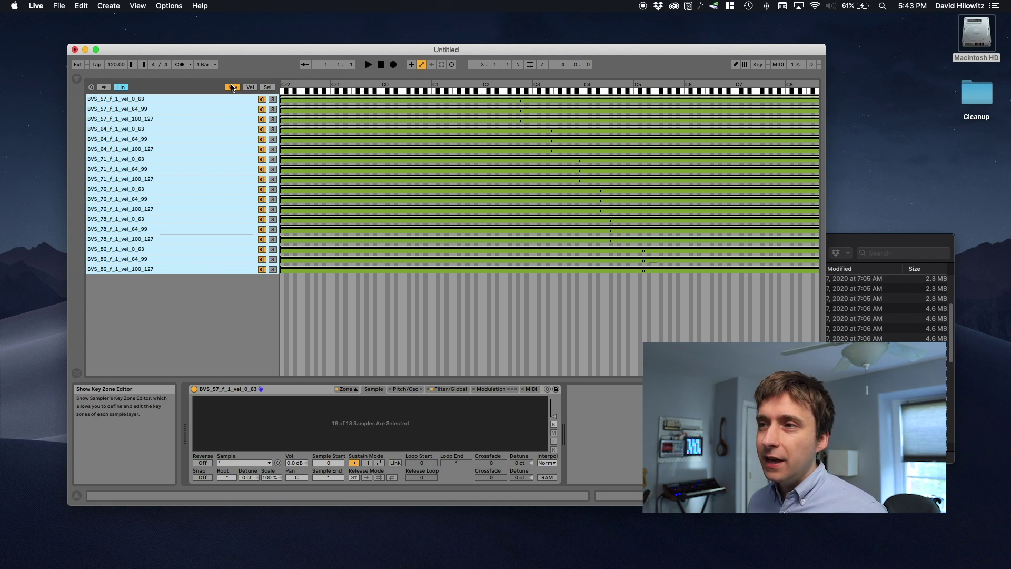
click(249, 88)
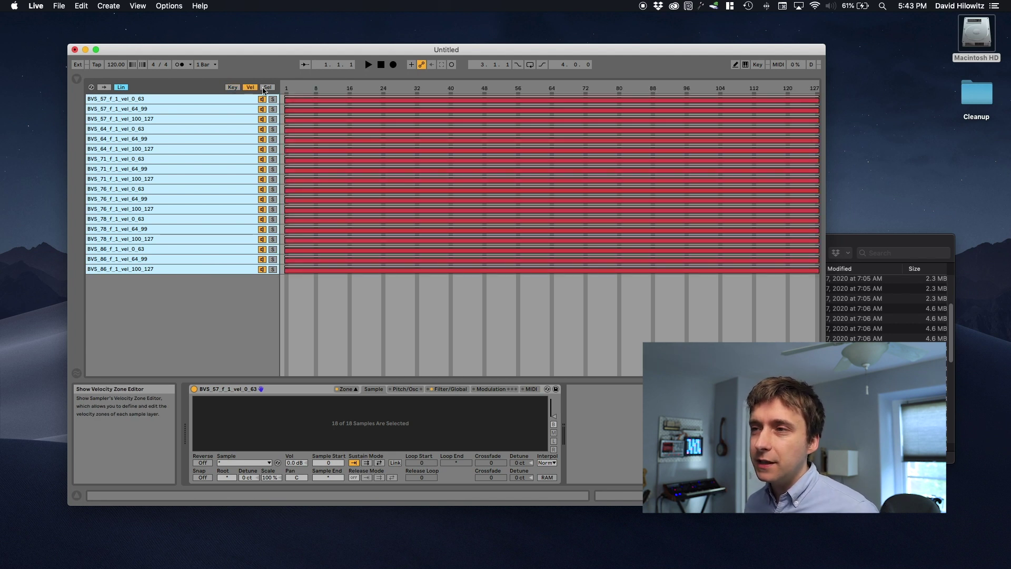
click(263, 88)
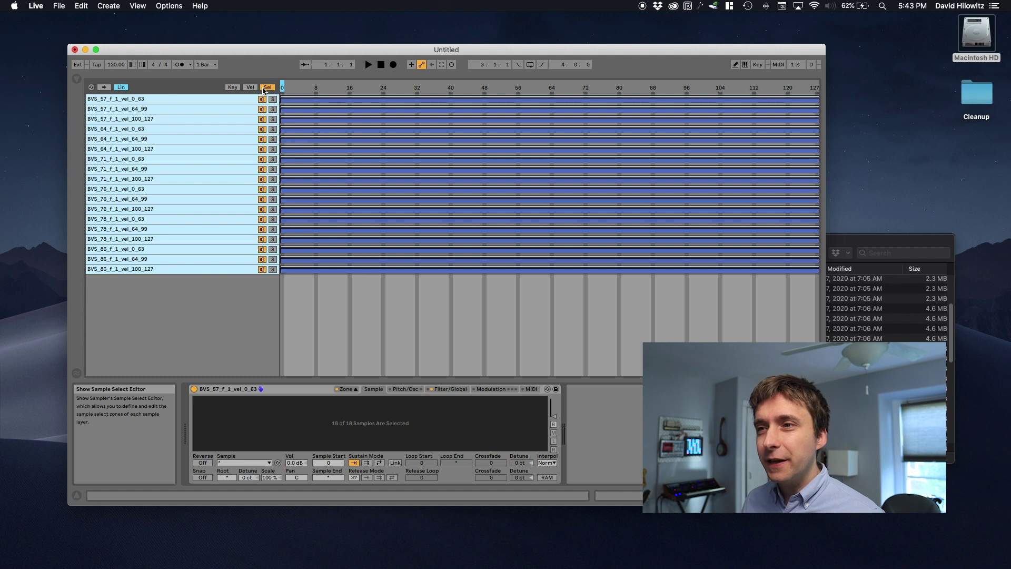
click(233, 87)
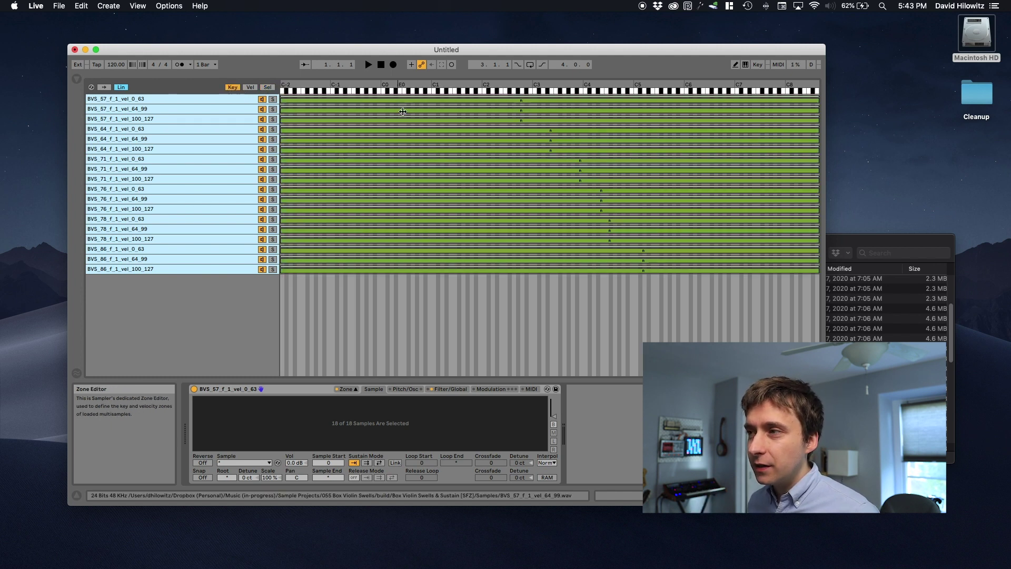
right_click(182, 104)
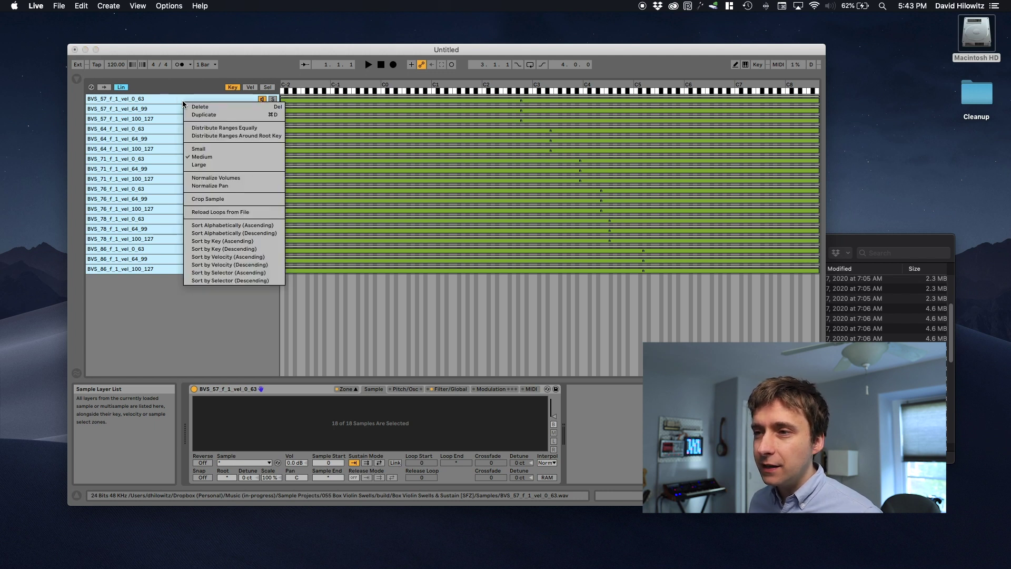
click(232, 135)
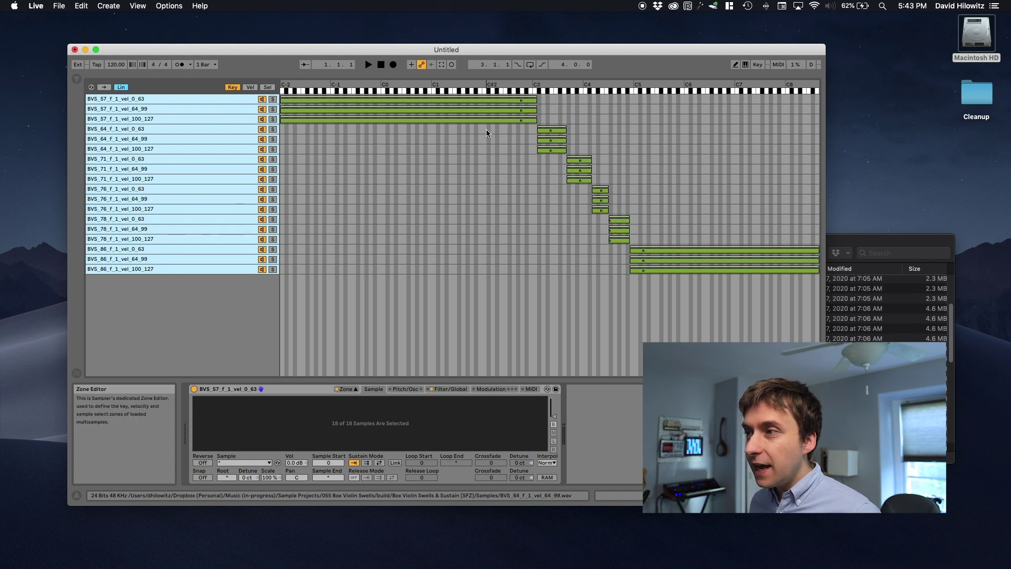
End the BVS_57 key zones at their root key A2 and make the BVS_64 zones run from just above it to their own root
click(235, 118)
shift+click(230, 101)
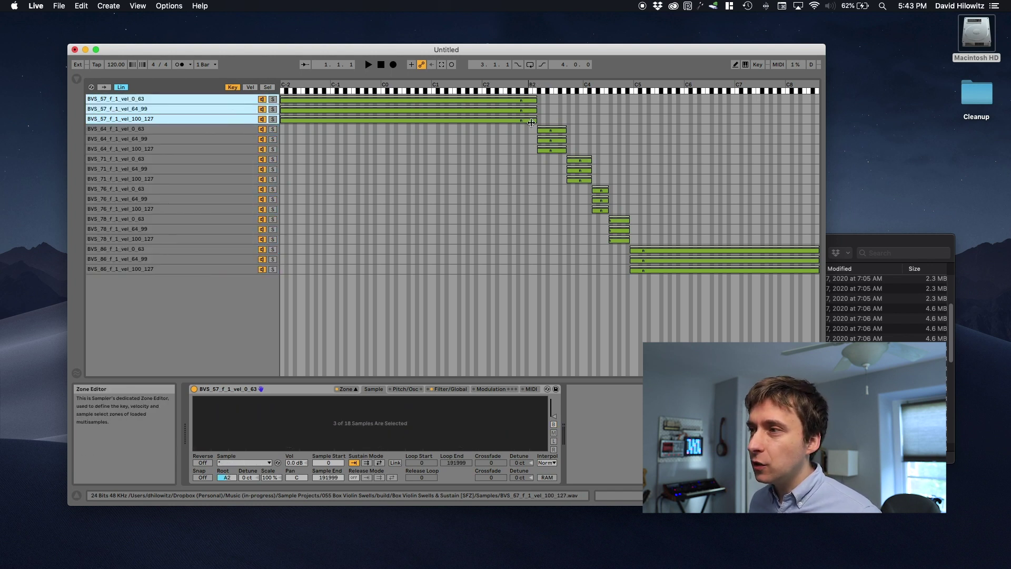
drag(536, 119, 524, 119)
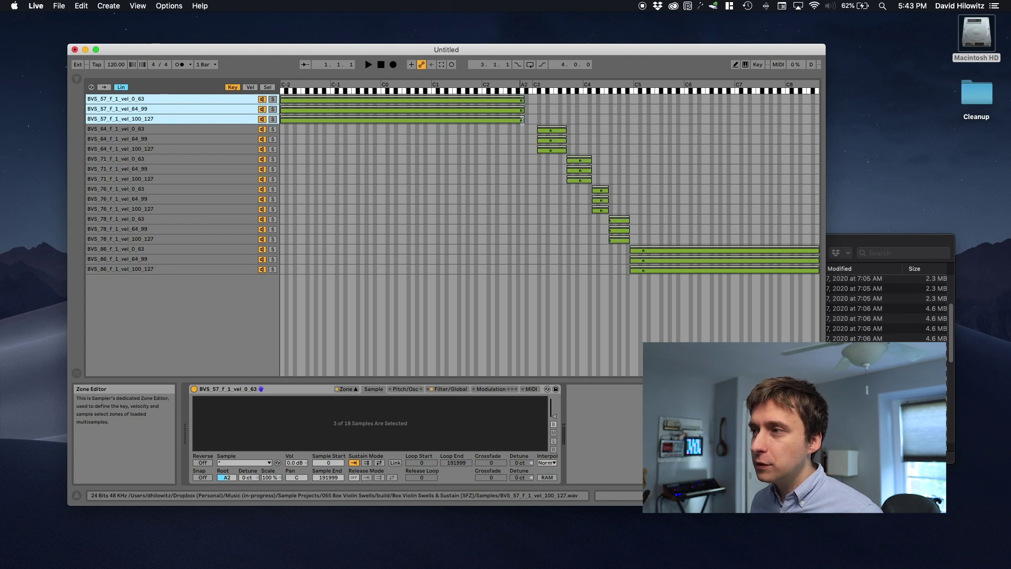
click(257, 130)
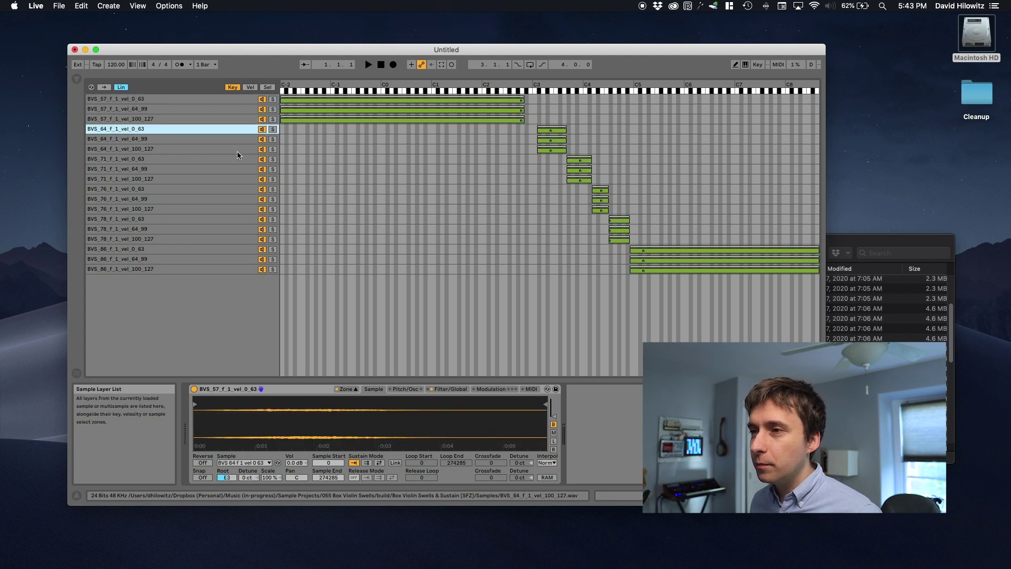
shift+click(237, 149)
mouse_move(538, 130)
mouse_down()
mouse_move(525, 130)
mouse_move(554, 131)
mouse_up()
Adjust the BVS_71 and BVS_76 key zones so each group starts just above the previous group and ends at its own root key
click(248, 162)
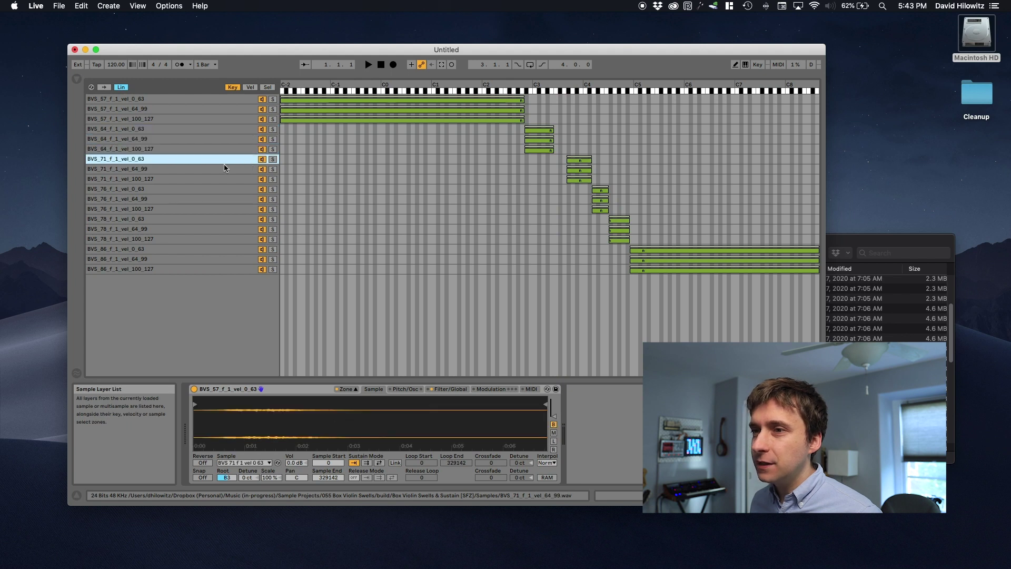
shift+click(222, 179)
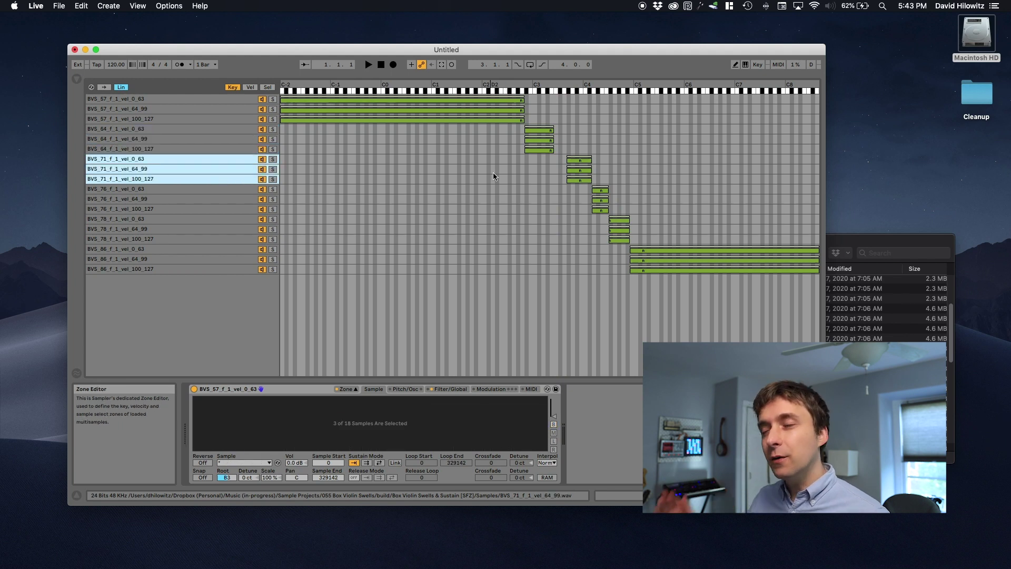
mouse_move(568, 169)
mouse_down()
mouse_move(555, 160)
mouse_move(584, 162)
mouse_up()
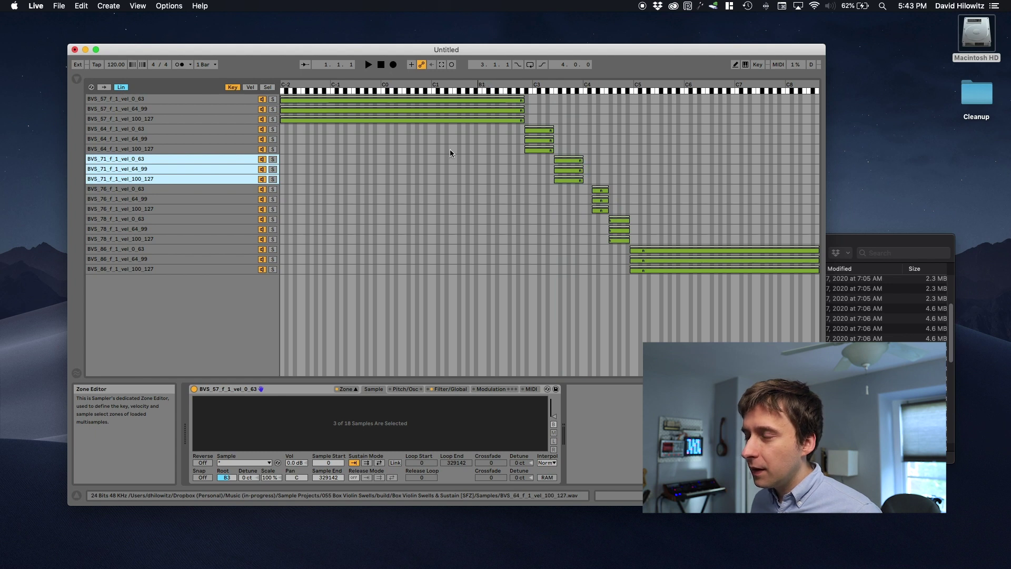
click(242, 188)
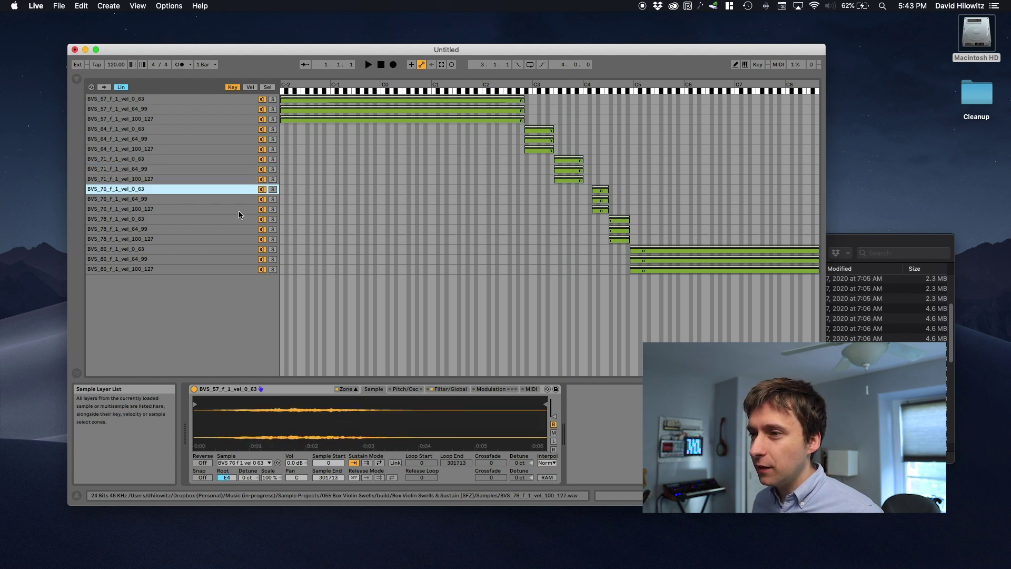
shift+click(238, 213)
drag(592, 196, 616, 251)
Fit the BVS_78 key zones between the BVS_76 zones and their root key, and extend the BVS_86 zones down to meet them
click(250, 219)
shift+click(248, 241)
click(632, 252)
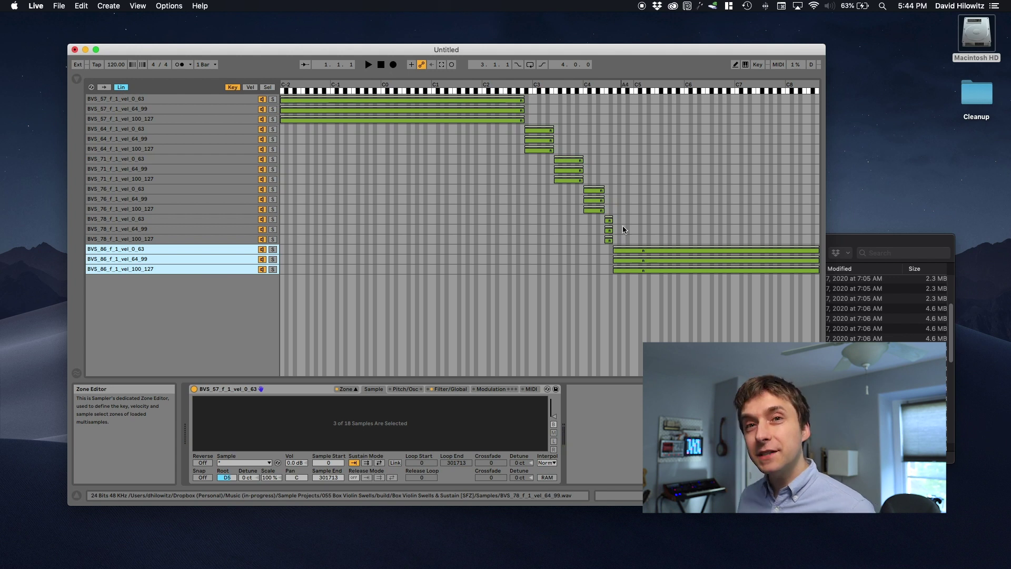
Distribute the velocity ranges of the three BVS_57 samples equally
click(202, 99)
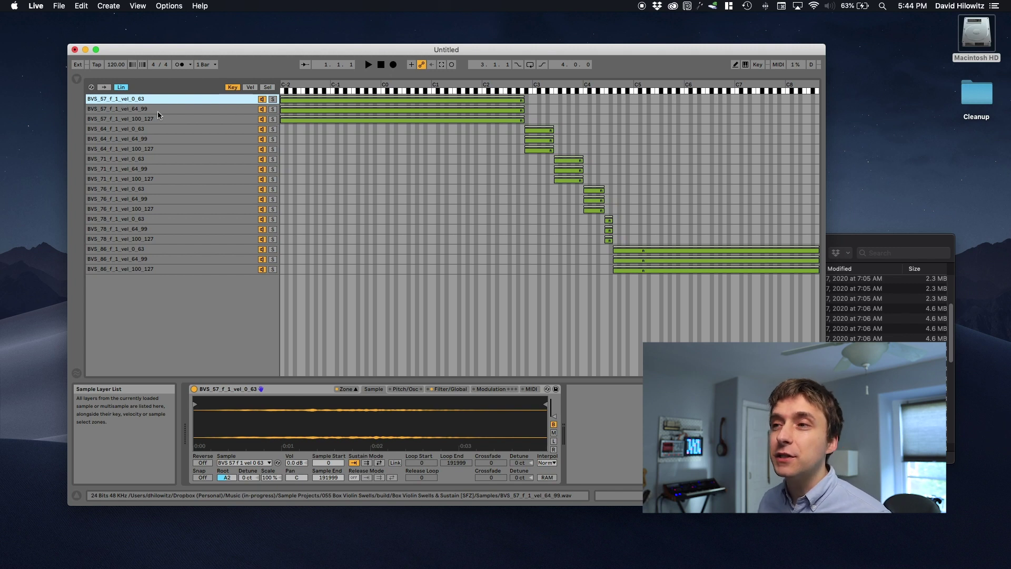
click(249, 90)
shift+click(196, 119)
right_click(196, 119)
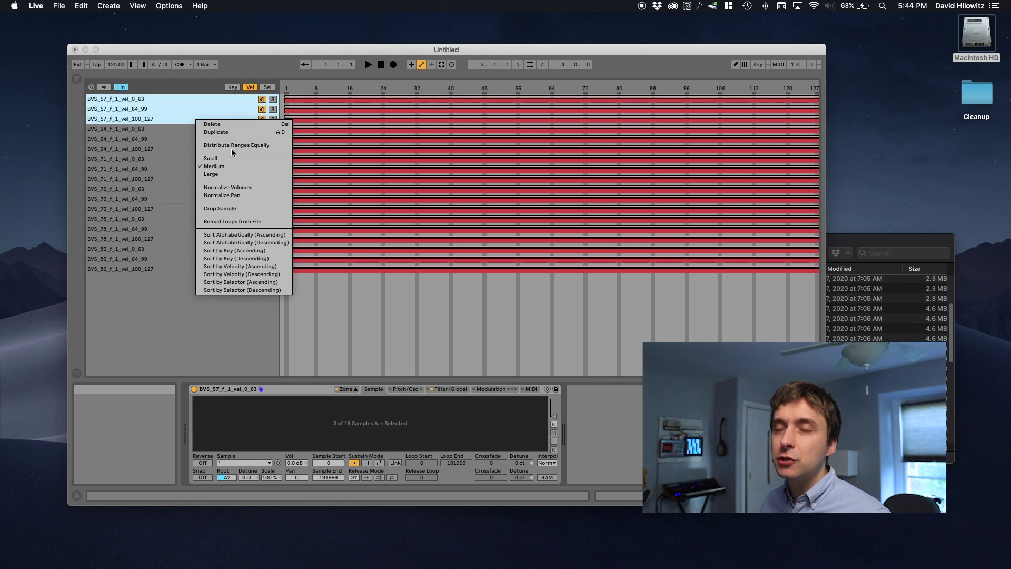
click(233, 148)
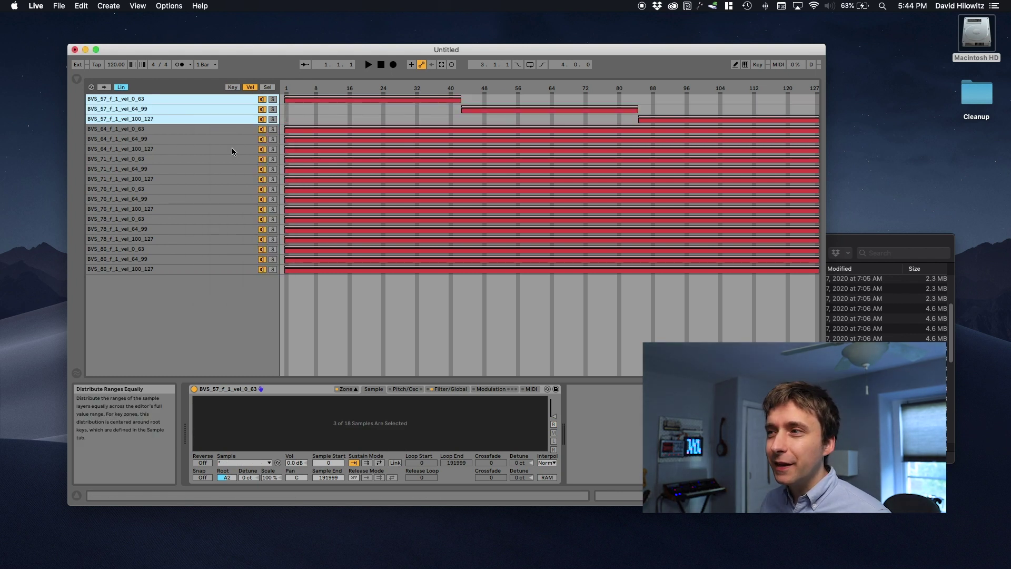
Adjust the three BVS_57 velocity zones to match their names: 1–63, 64–99 and 100–127
click(433, 120)
drag(461, 99, 547, 100)
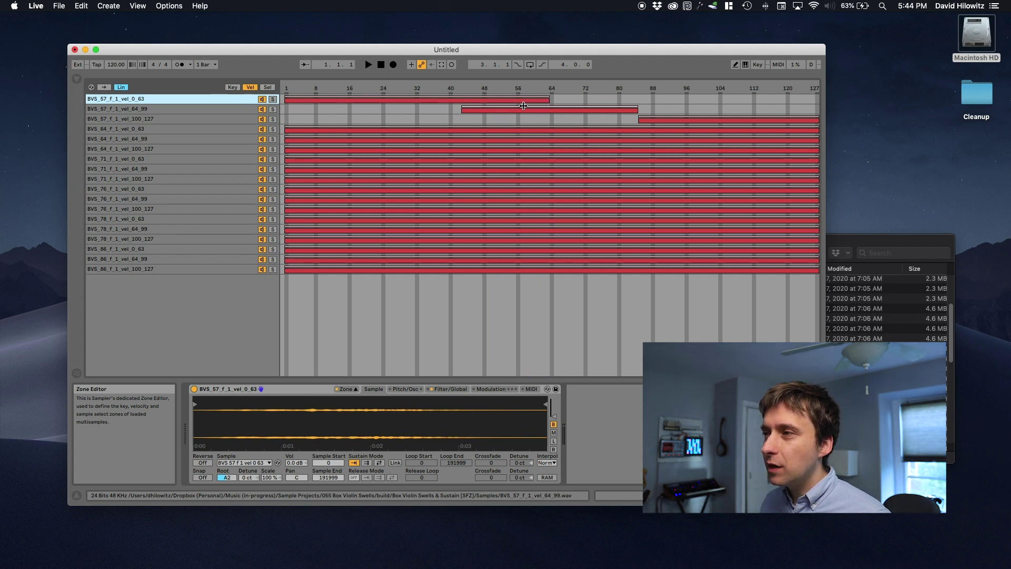
mouse_move(520, 110)
mouse_down()
mouse_move(621, 114)
mouse_move(611, 112)
mouse_up()
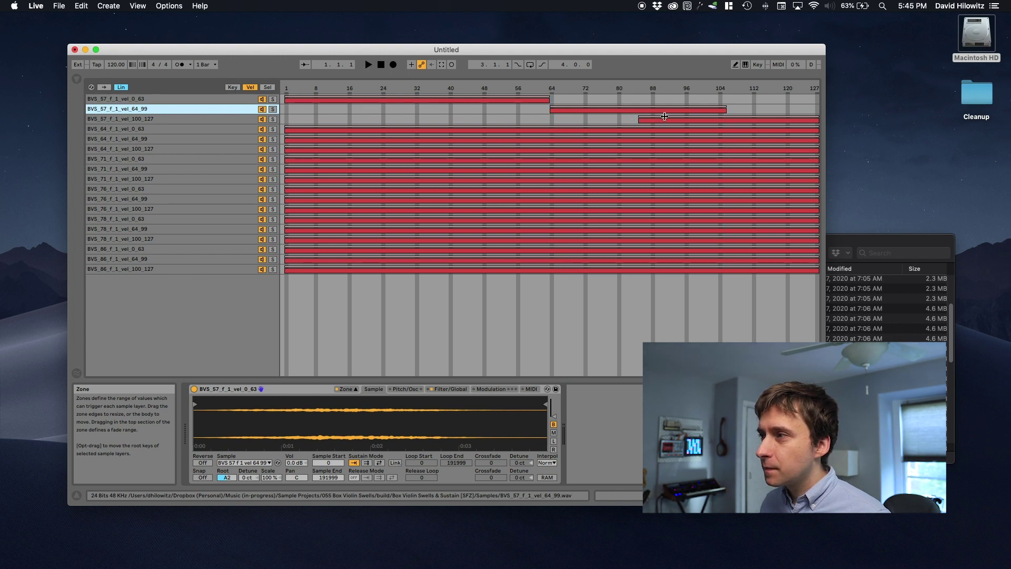
drag(725, 110, 702, 110)
drag(640, 121, 703, 124)
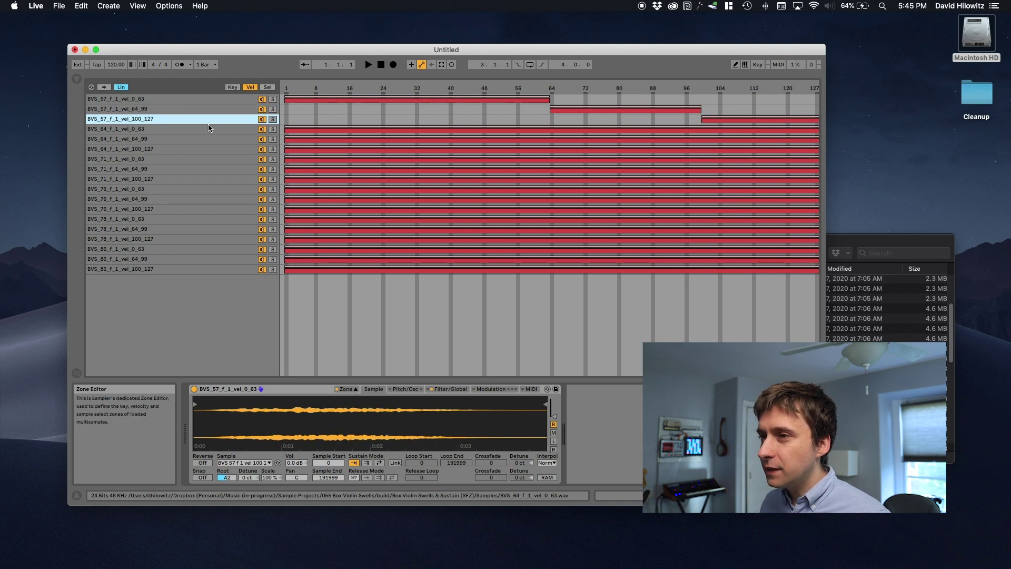
End the velocity zones of the vel_0_63 samples of BVS_64, 71, 76, 78 and 86 together at 63
click(166, 132)
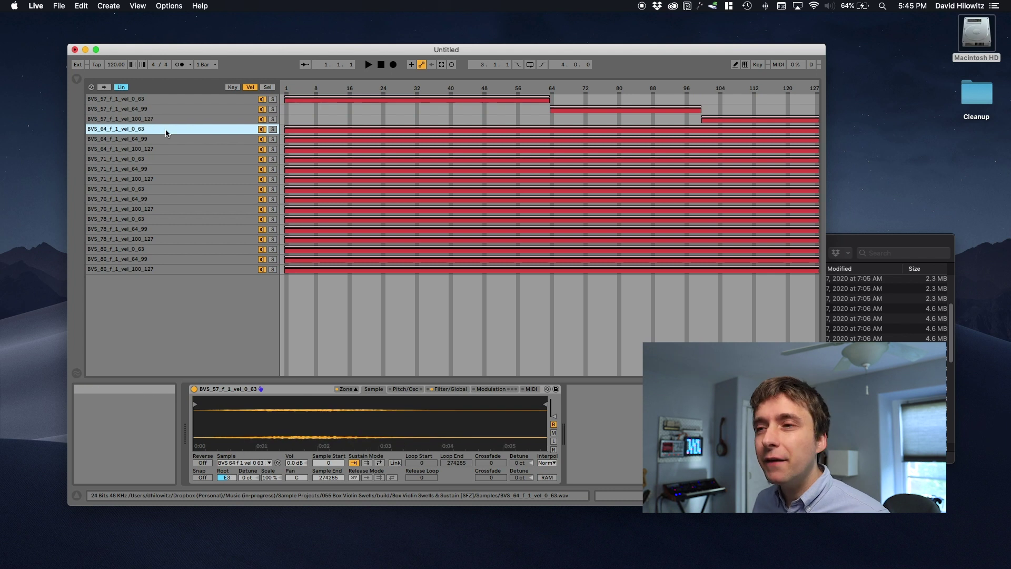
super+click(159, 159)
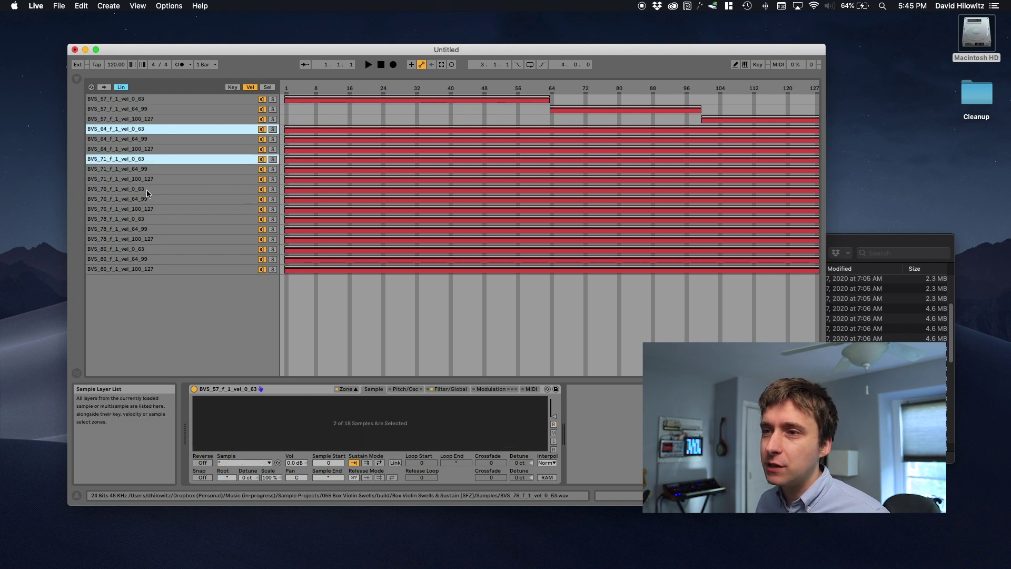
super+click(147, 190)
super+click(146, 220)
super+click(150, 250)
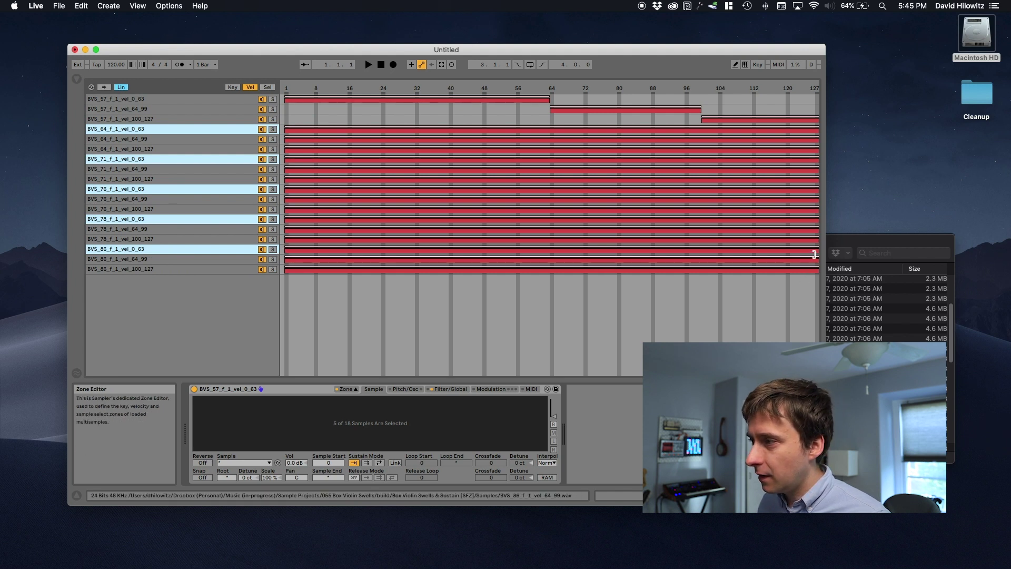
drag(817, 249, 550, 245)
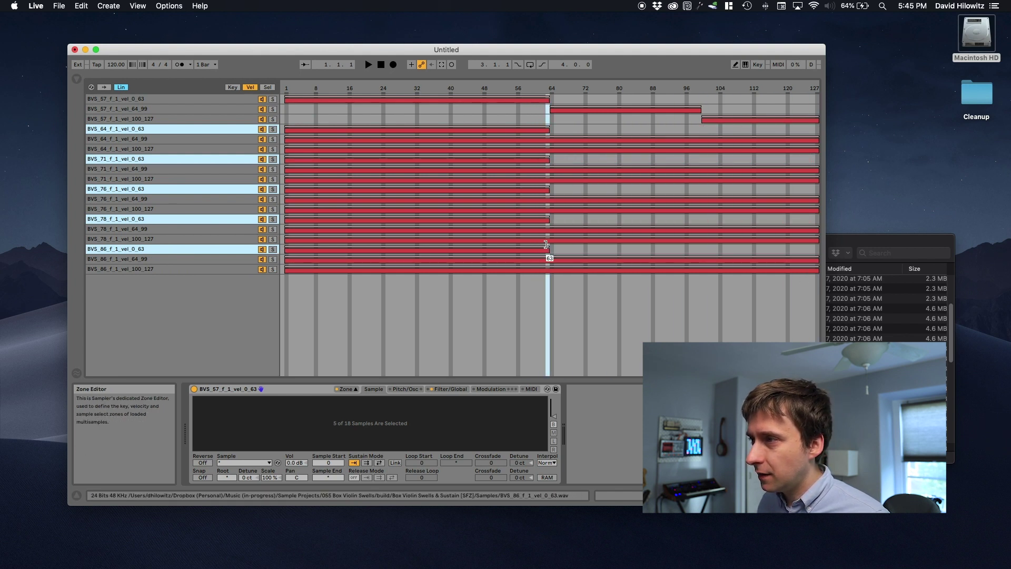
Set the velocity zones of the vel_64_99 samples of BVS_64, 71, 76, 78 and 86 together to 64–99
click(179, 139)
super+click(156, 169)
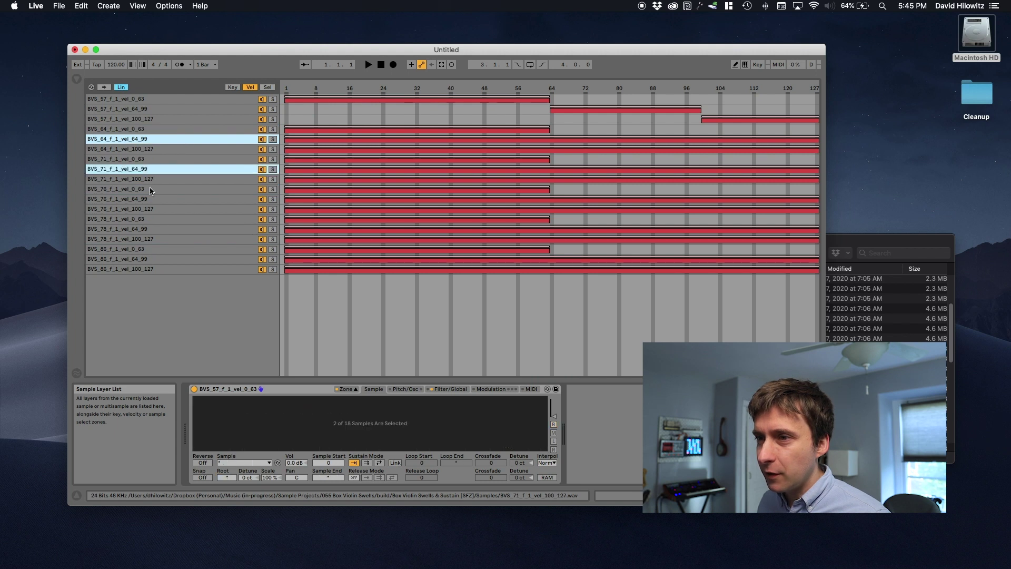
super+click(152, 199)
super+click(121, 259)
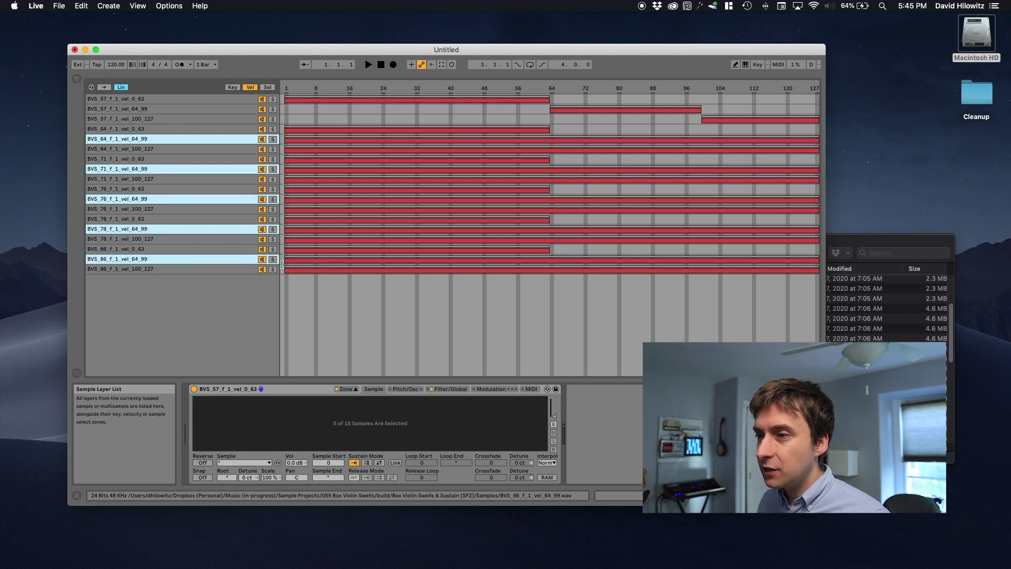
drag(285, 259, 553, 247)
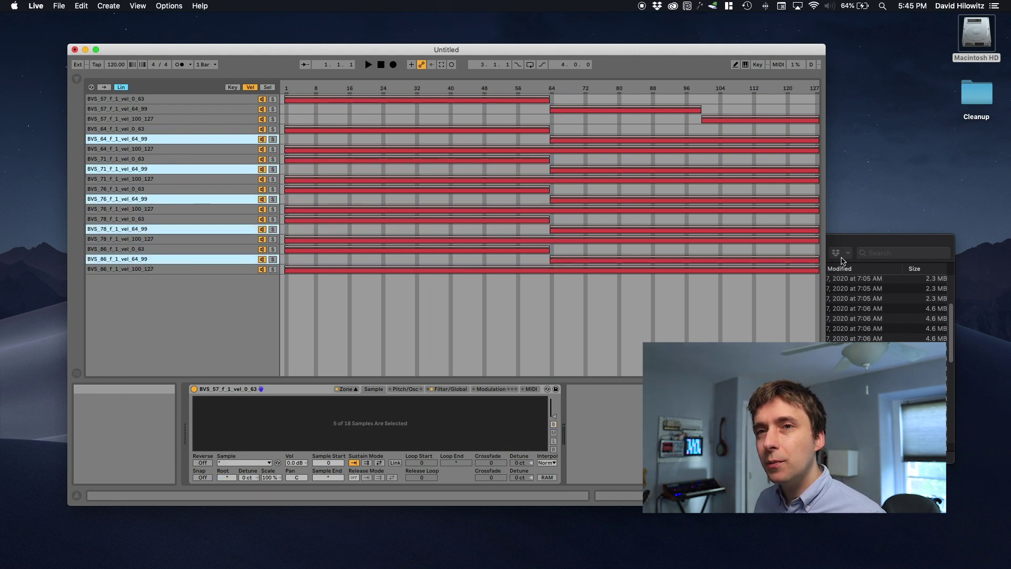
drag(818, 256, 701, 255)
Limit the velocity zones of the vel_100_127 samples of BVS_64, 71, 76, 78 and 86 to 100–127
click(128, 269)
click(130, 249)
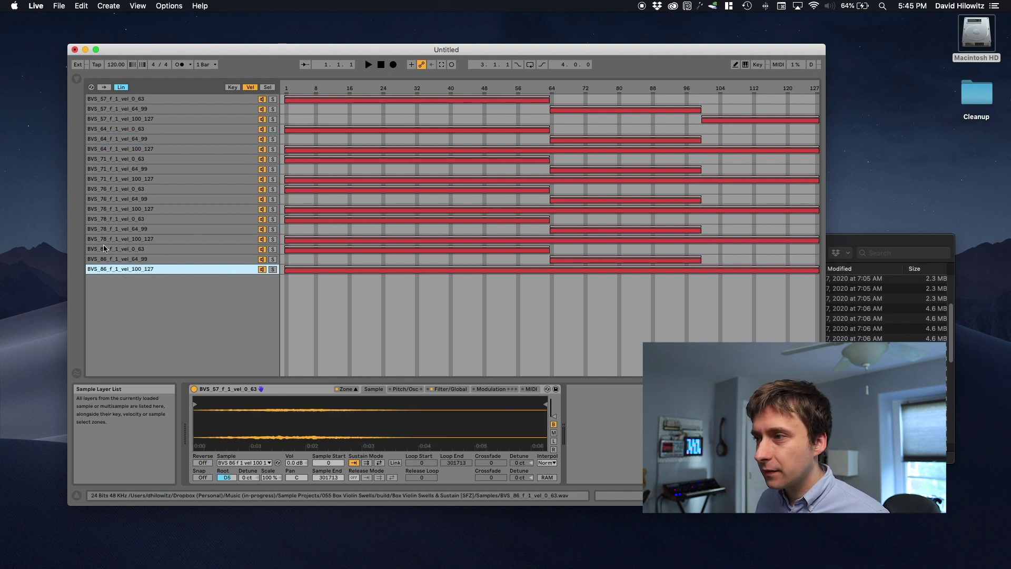
click(134, 267)
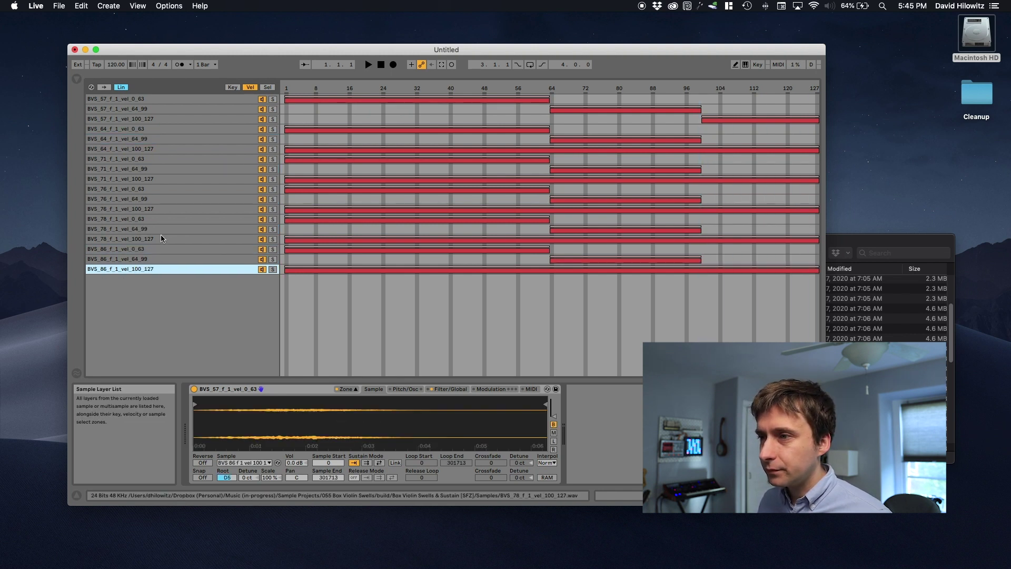
super+click(221, 213)
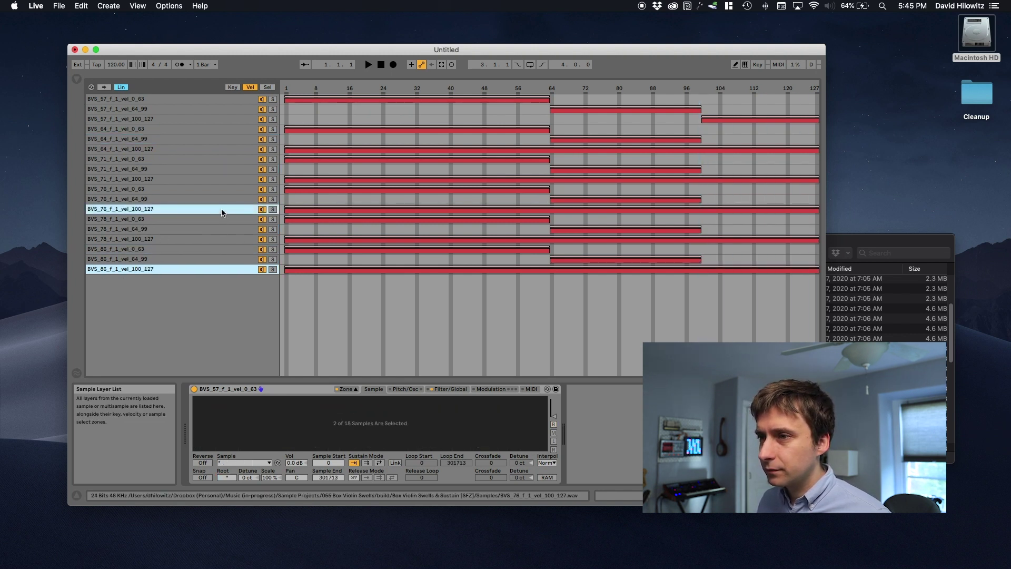
super+click(240, 188)
super+click(240, 180)
super+click(242, 190)
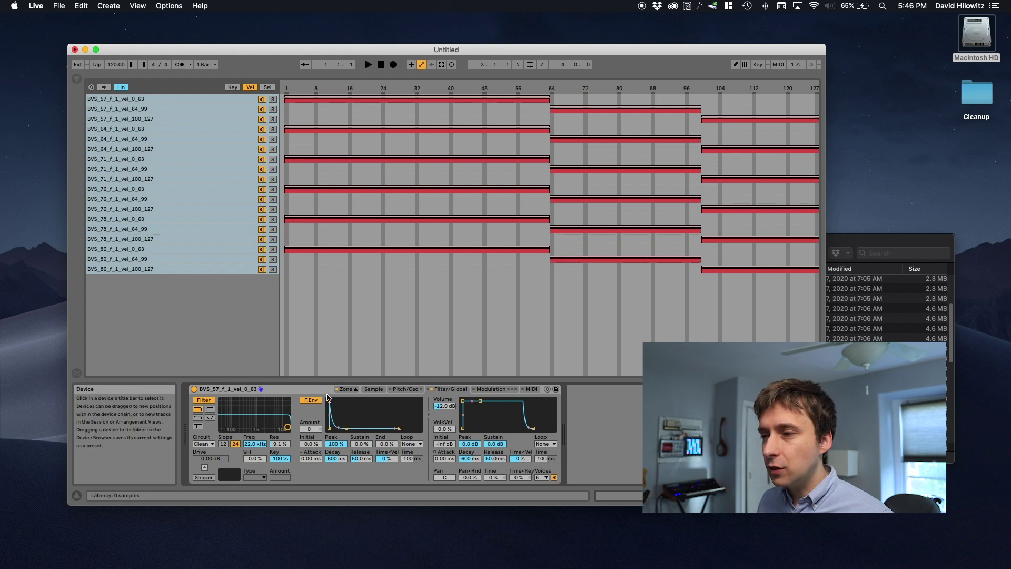
Set the Sampler's global volume to -6 dB, and reset it to 0 dB
click(346, 389)
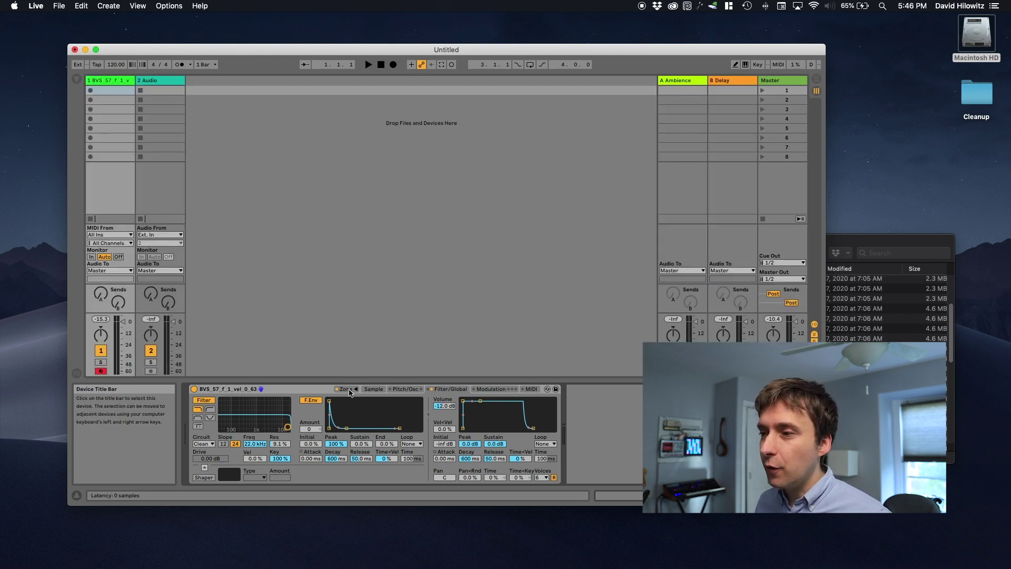
click(349, 389)
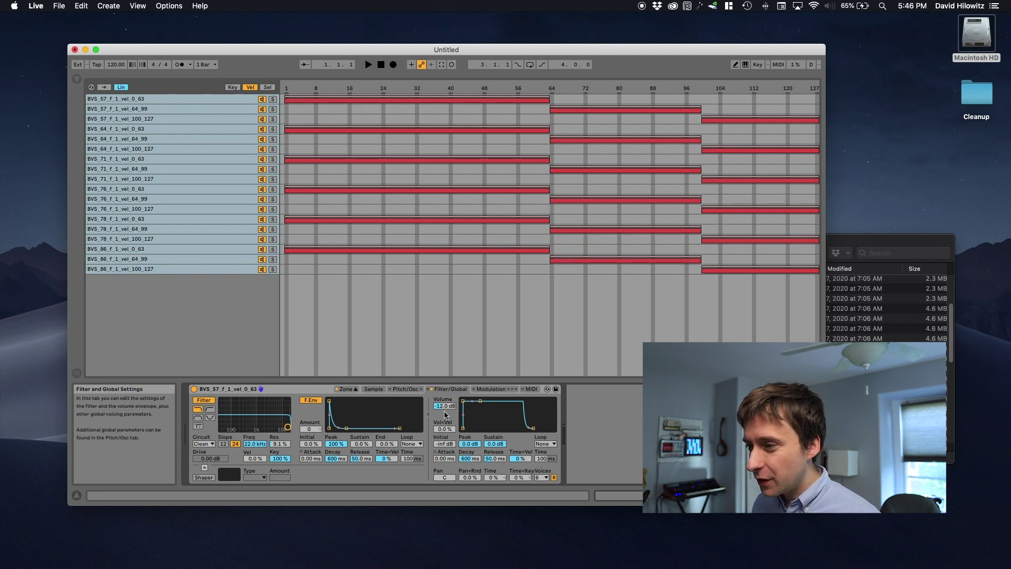
text(-6)
key(Return)
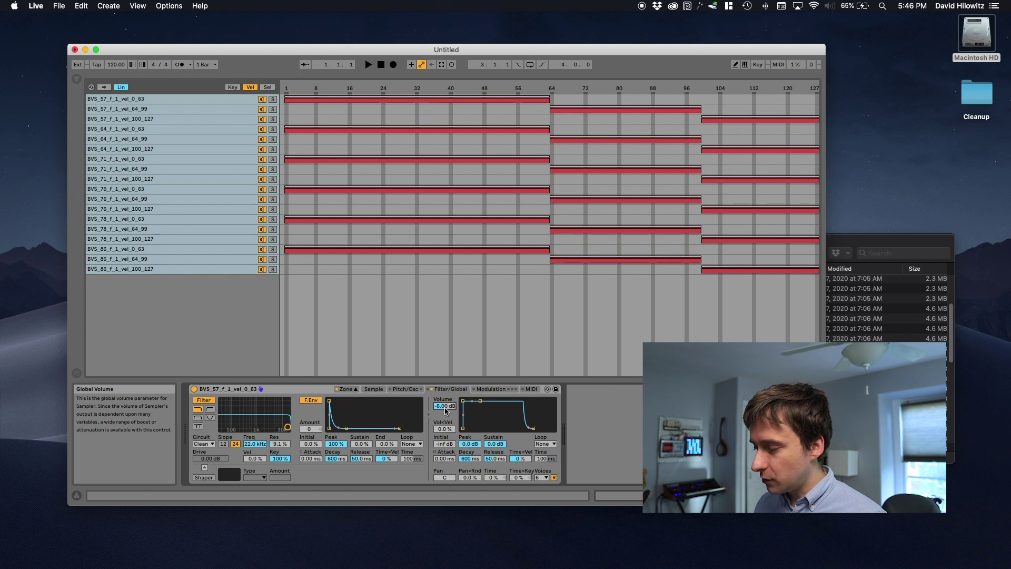
key(Delete)
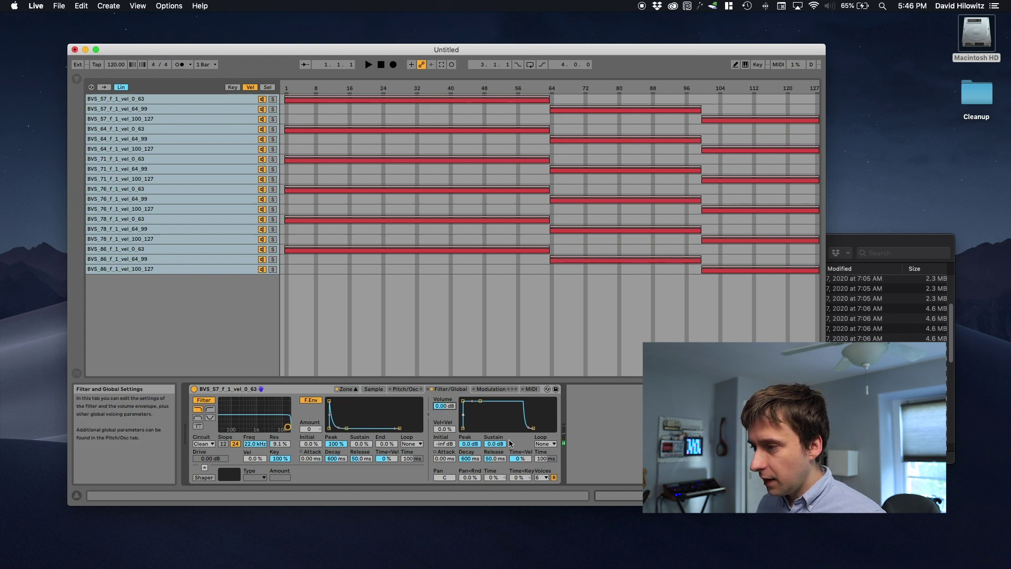
Set the volume envelope's release time to 3 seconds
drag(533, 429, 537, 428)
mouse_move(494, 459)
mouse_down()
mouse_move(494, 436)
mouse_move(494, 476)
mouse_move(494, 463)
mouse_up()
text(3)
key(Return)
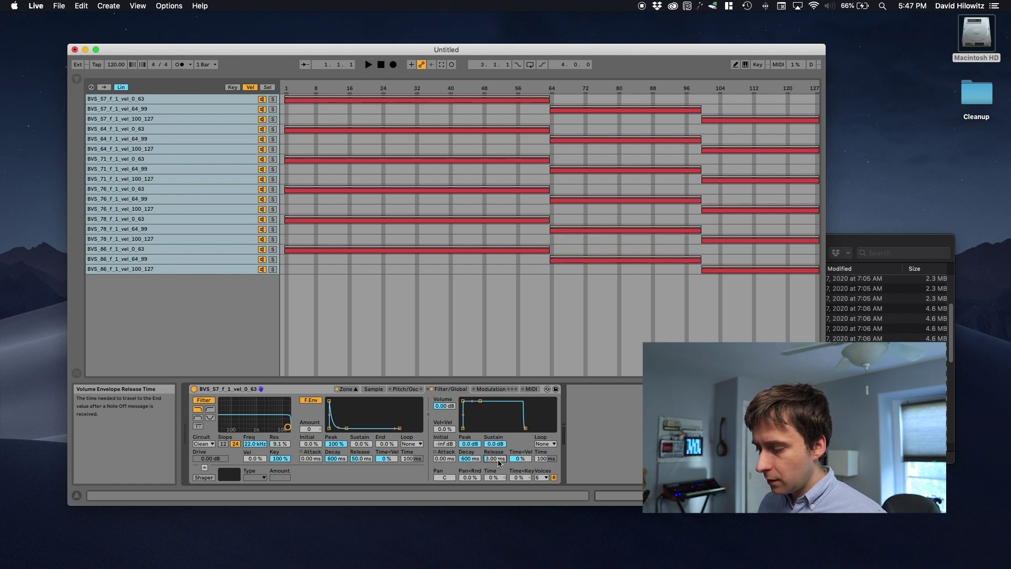
text(3s)
key(Return)
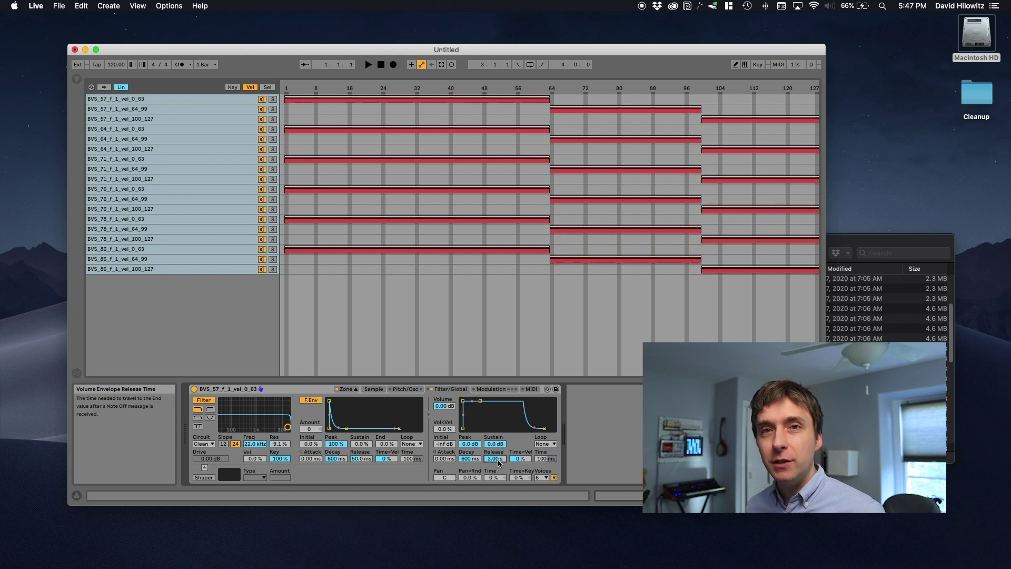
Open the 055 Box Violin Swells folder in the browser, inside Sample Projects of the Music (in-progress) place
click(77, 79)
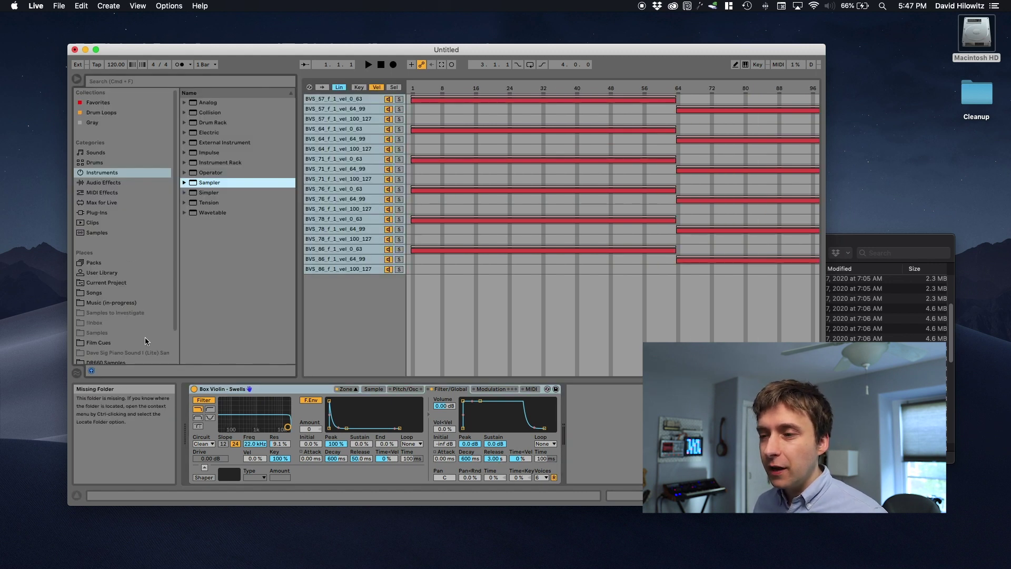
scroll(145, 327, down, 1)
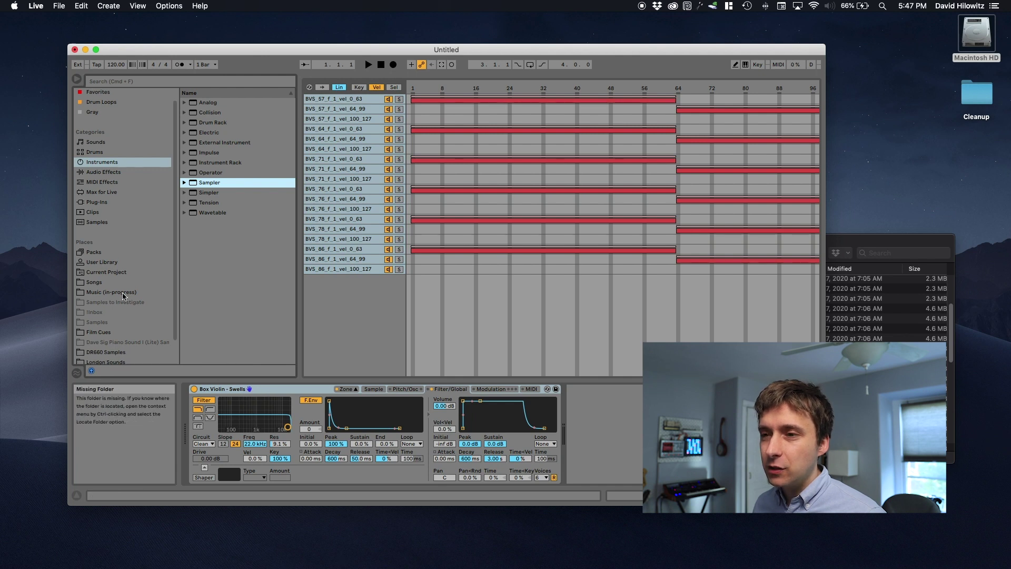
click(148, 292)
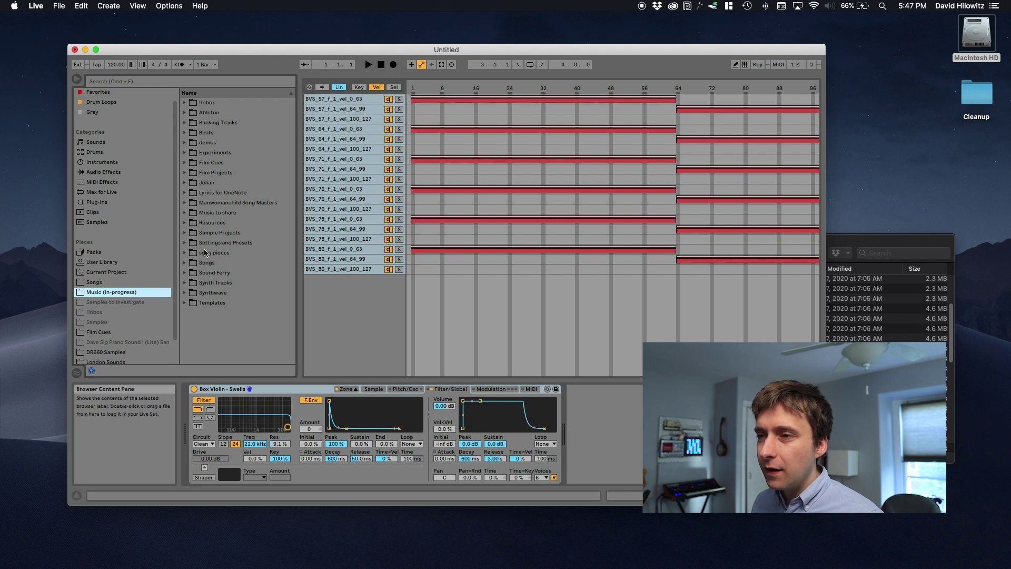
click(185, 233)
scroll(207, 324, down, 3)
scroll(207, 323, down, 8)
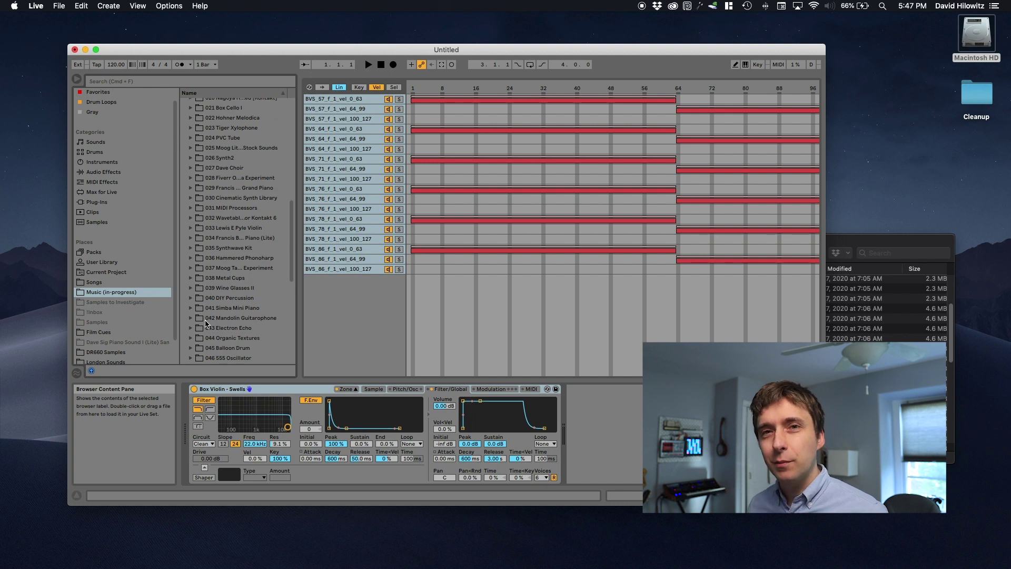
scroll(207, 323, down, 3)
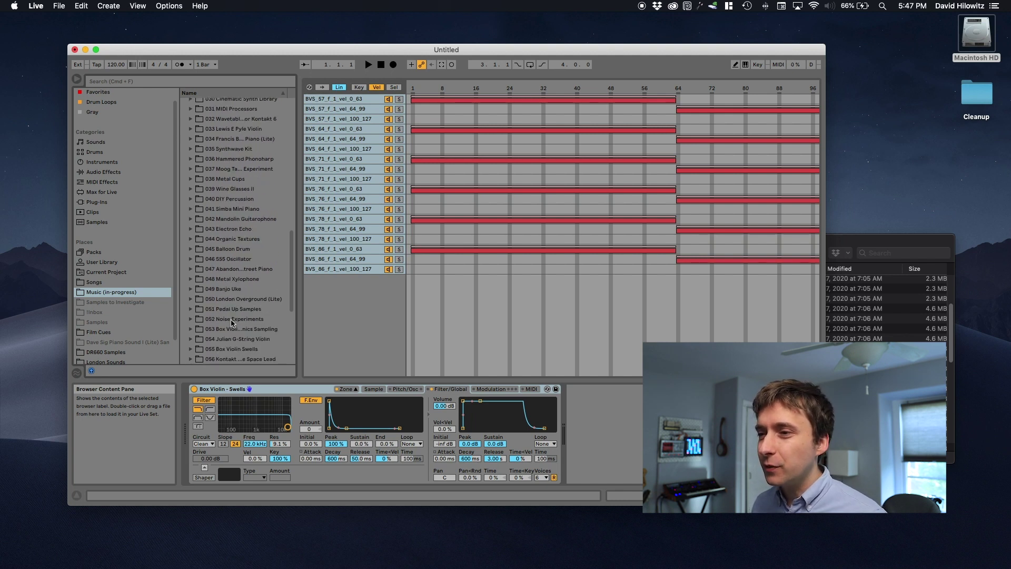
scroll(210, 359, down, 2)
double_click(201, 299)
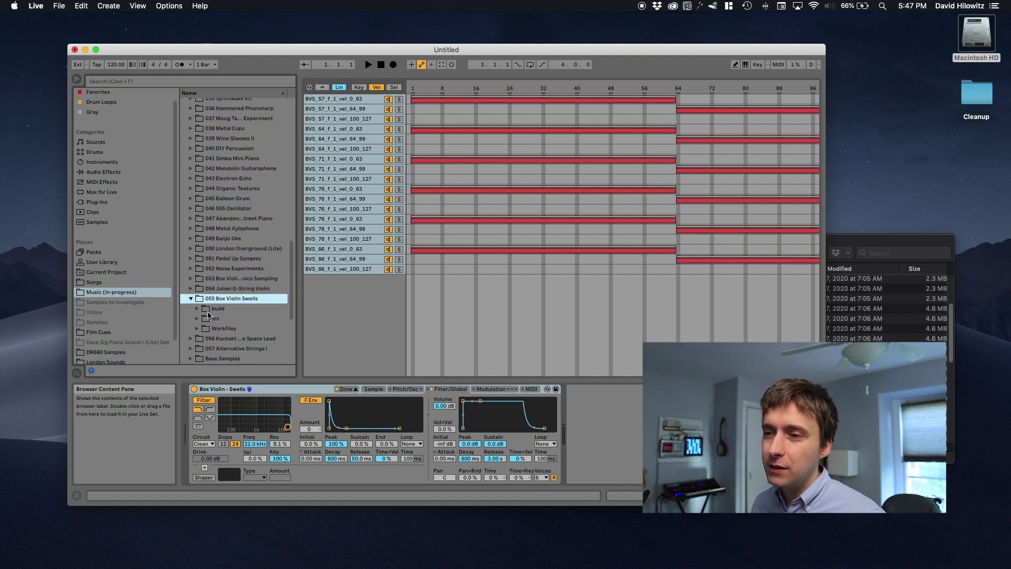
Save the Sampler as the preset Box Violin - Swells.adv in the project's src/Ableton folder
click(210, 318)
click(217, 328)
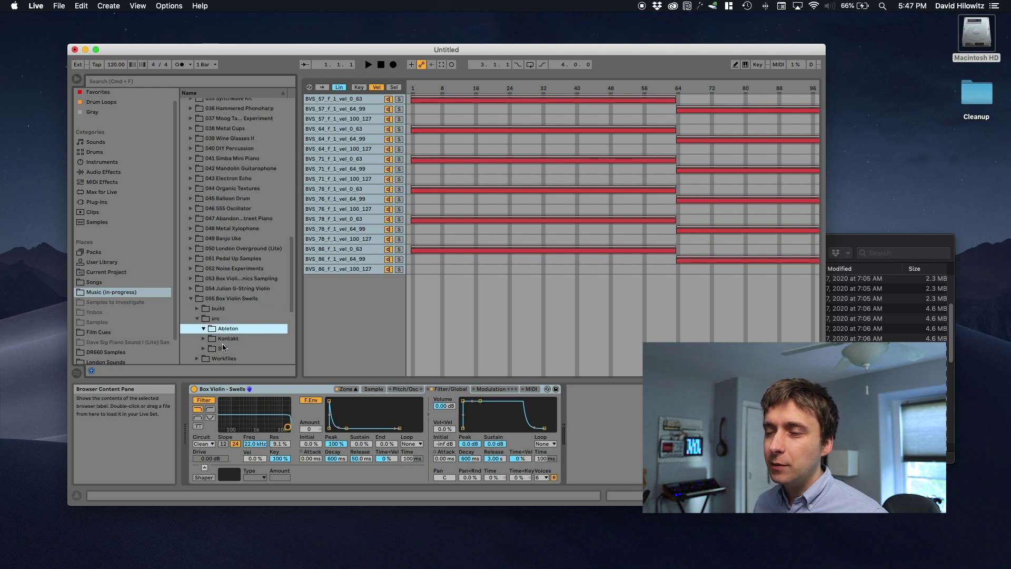
scroll(223, 345, down, 1)
drag(219, 391, 224, 303)
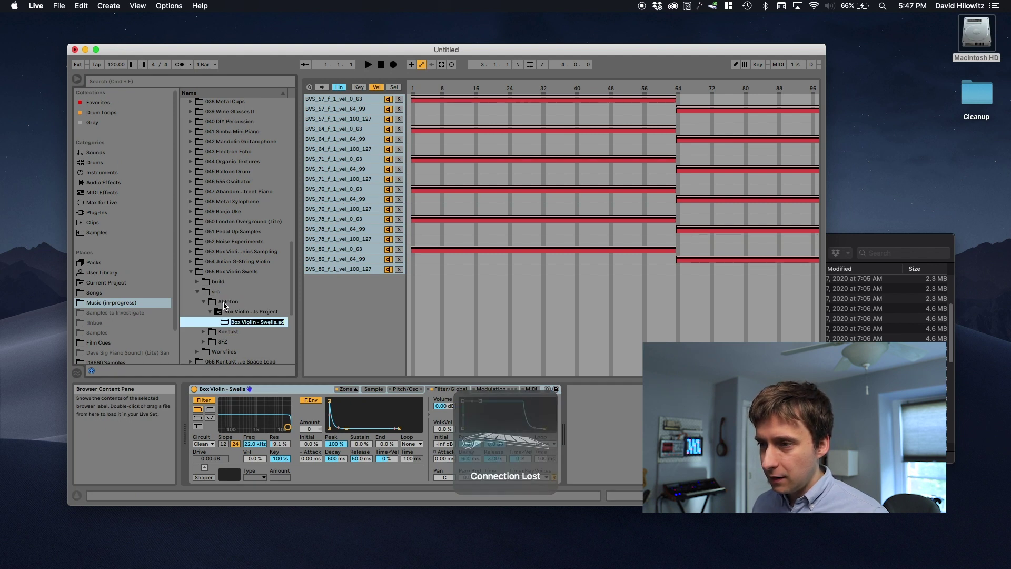
key(Return)
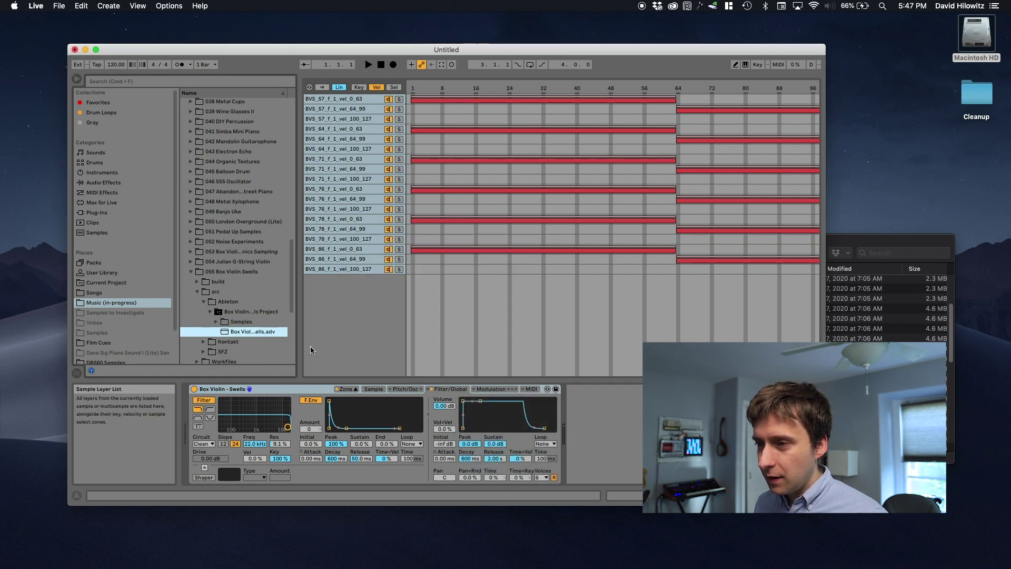
Widen the browser and examine the imported sample files in the Box Violin - Swells Project folder
drag(298, 345, 475, 340)
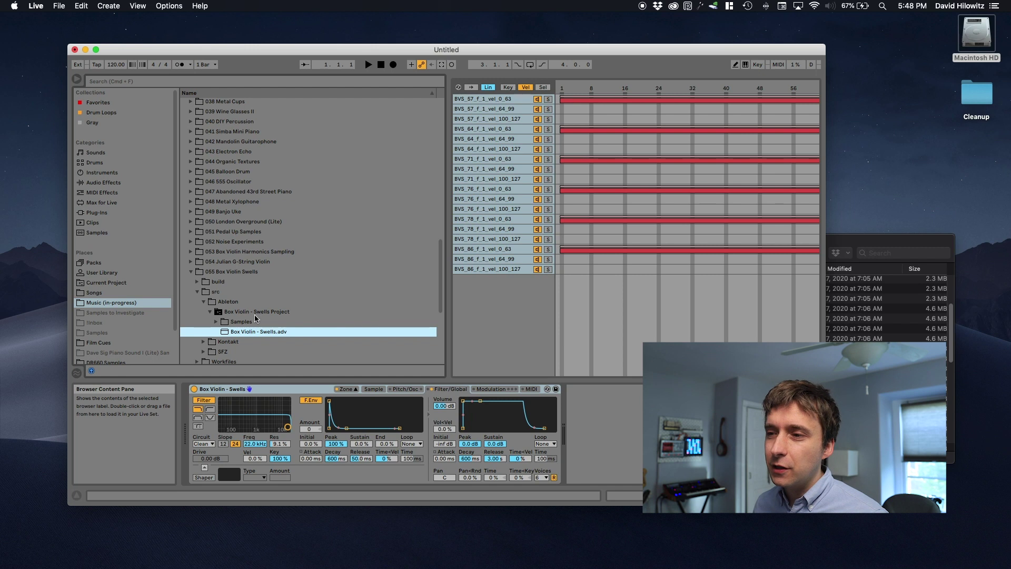
click(216, 321)
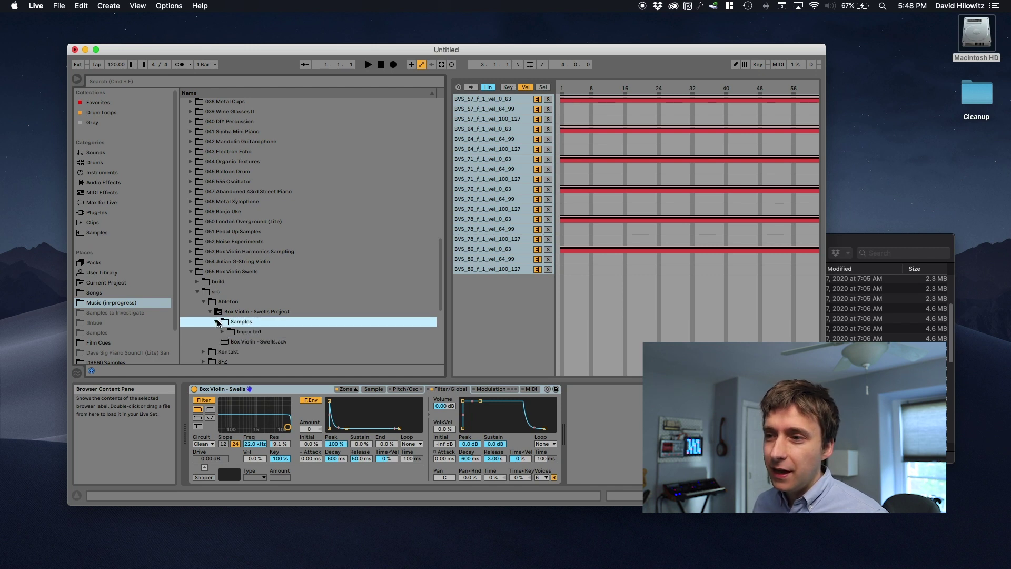
click(222, 331)
scroll(234, 340, down, 6)
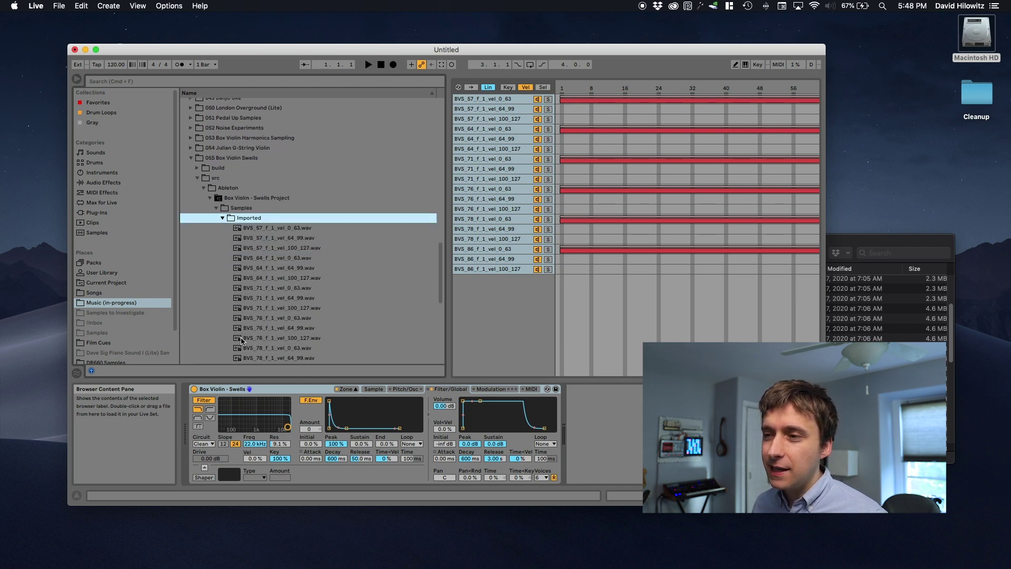
scroll(241, 341, up, 5)
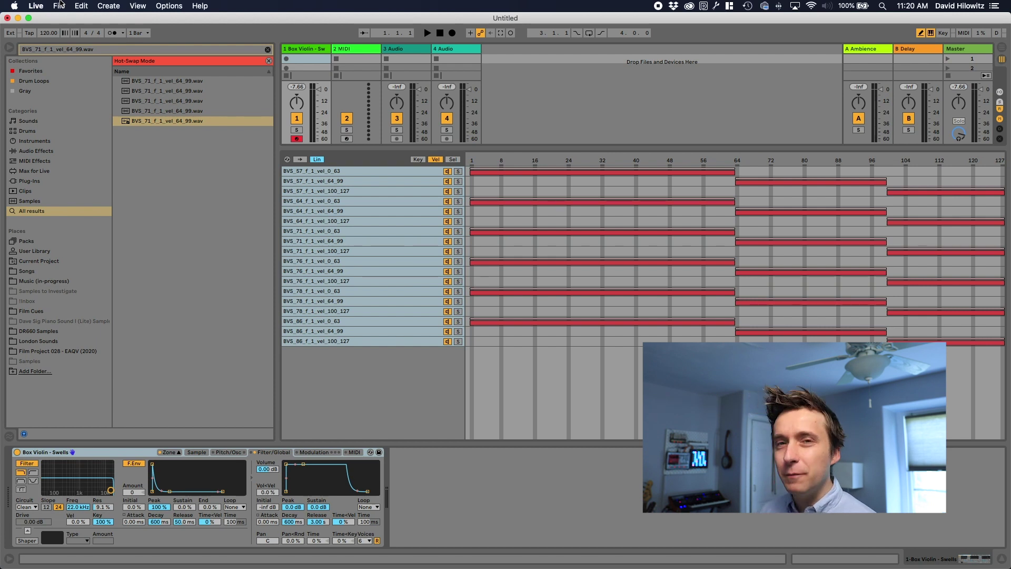
Check the file paths of the zone list's samples, from BVS_78_f_1_vel_0_63 through BVS_86_f_1_vel_100_127
click(348, 341)
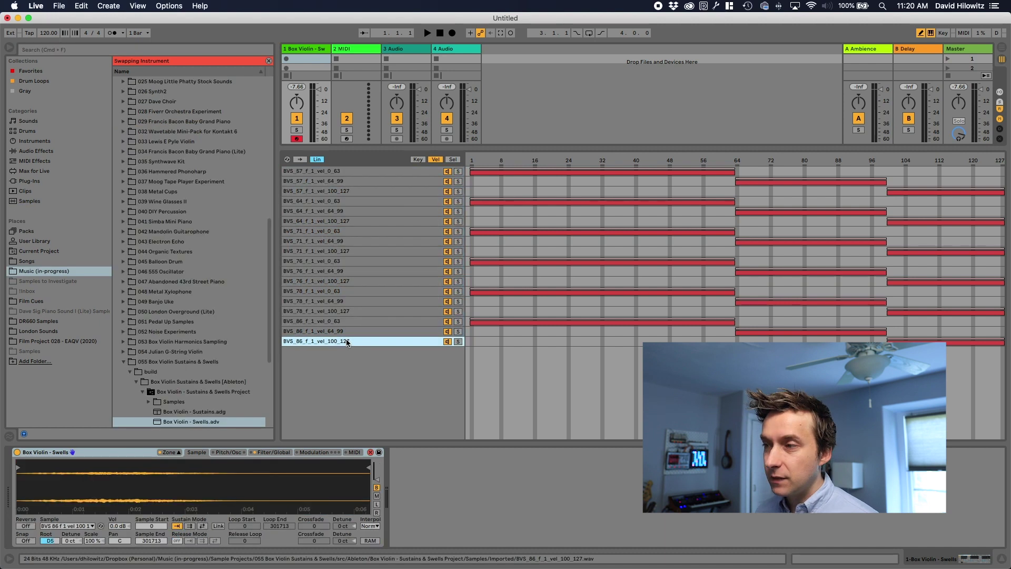
click(346, 291)
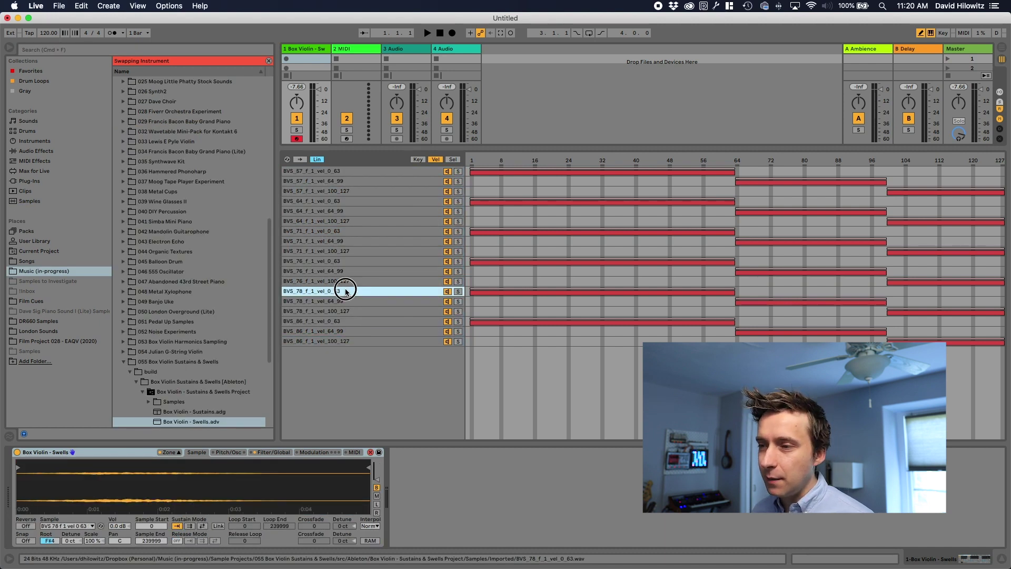
key(Down)
key(Down)
key(Down)
key(Down)
key(Down)
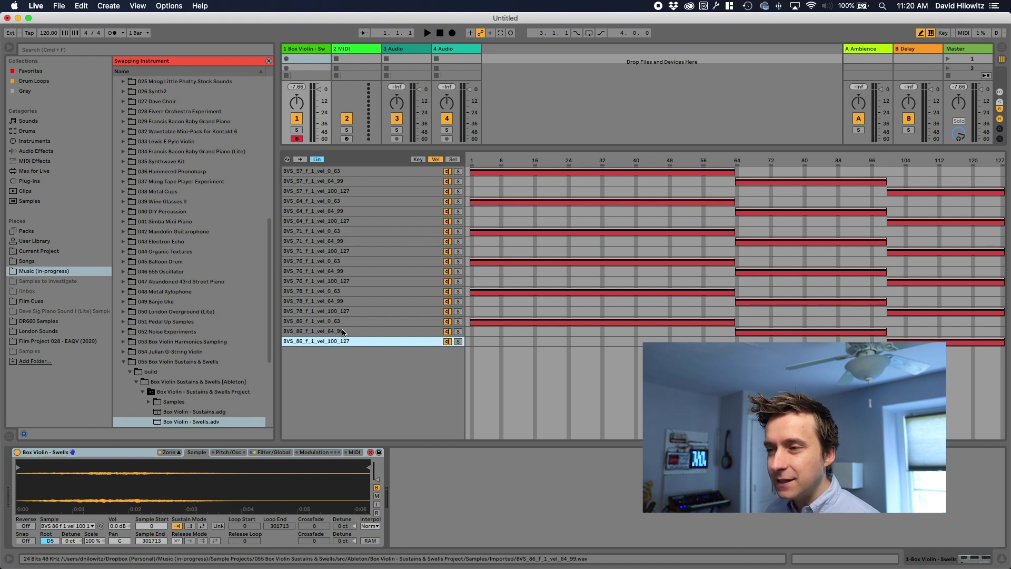
Group the Box Violin - Swells Sampler into an Instrument Rack and show the rack's chain list
click(273, 452)
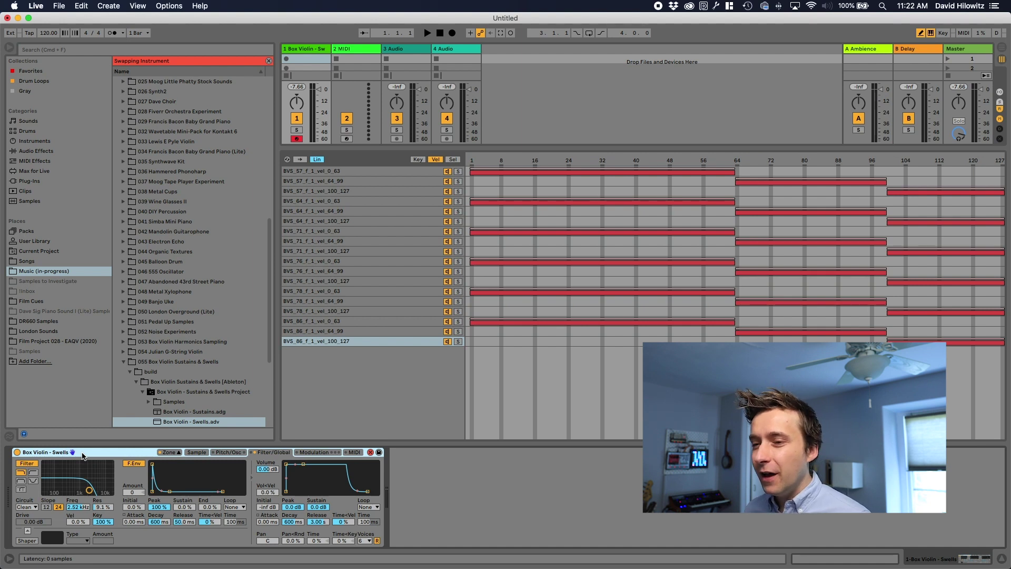
right_click(83, 455)
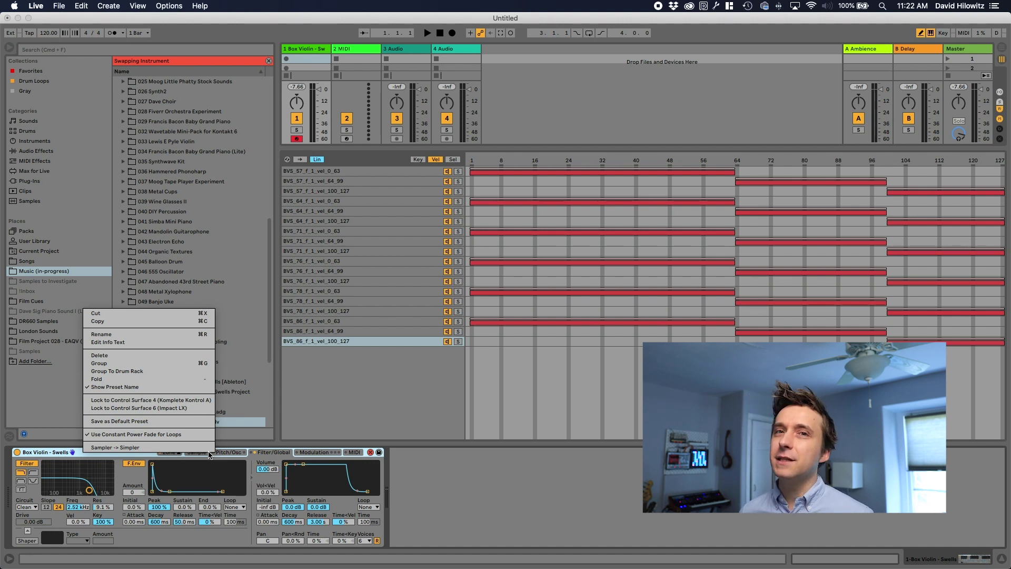
click(99, 363)
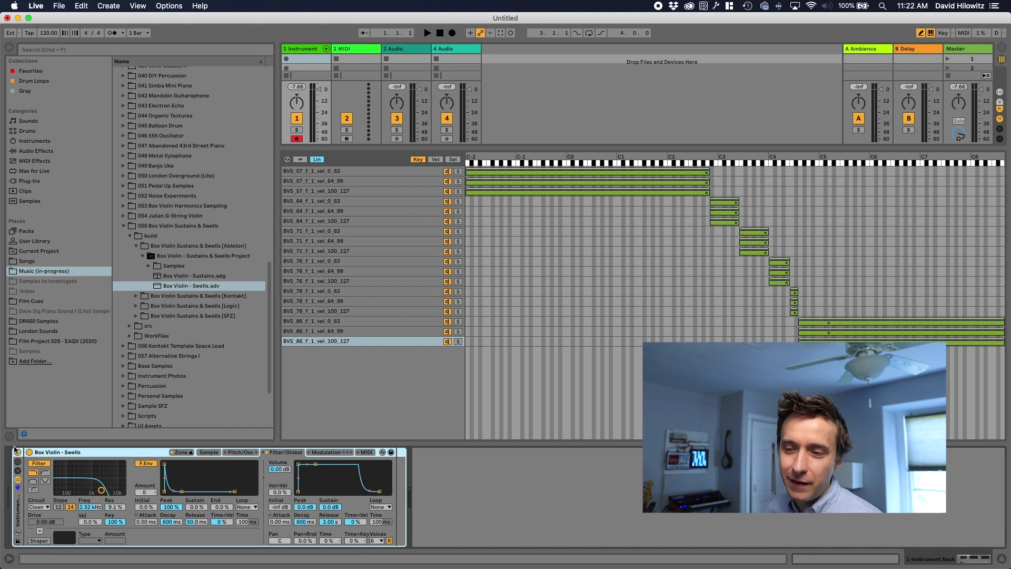
click(17, 473)
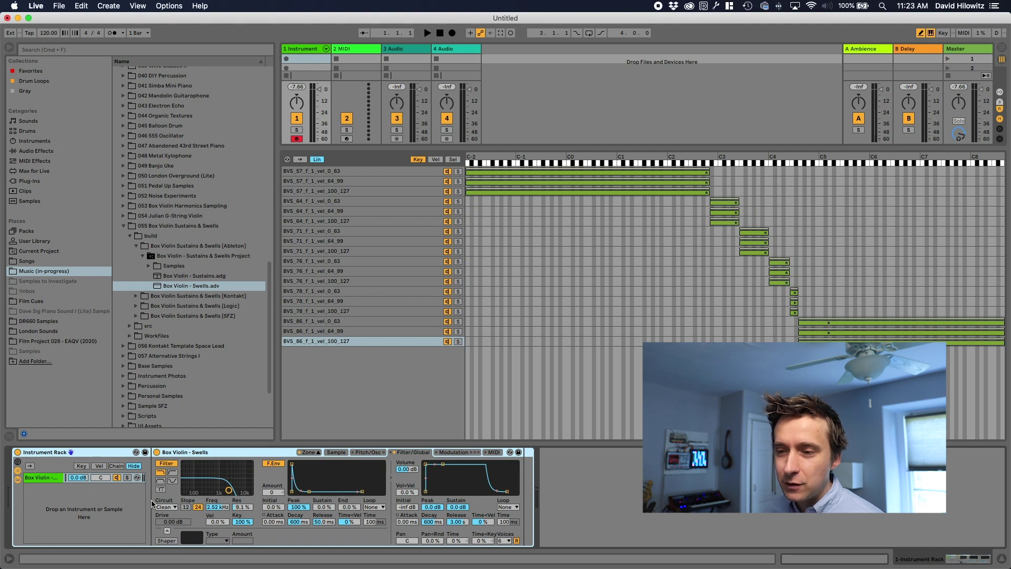
click(58, 479)
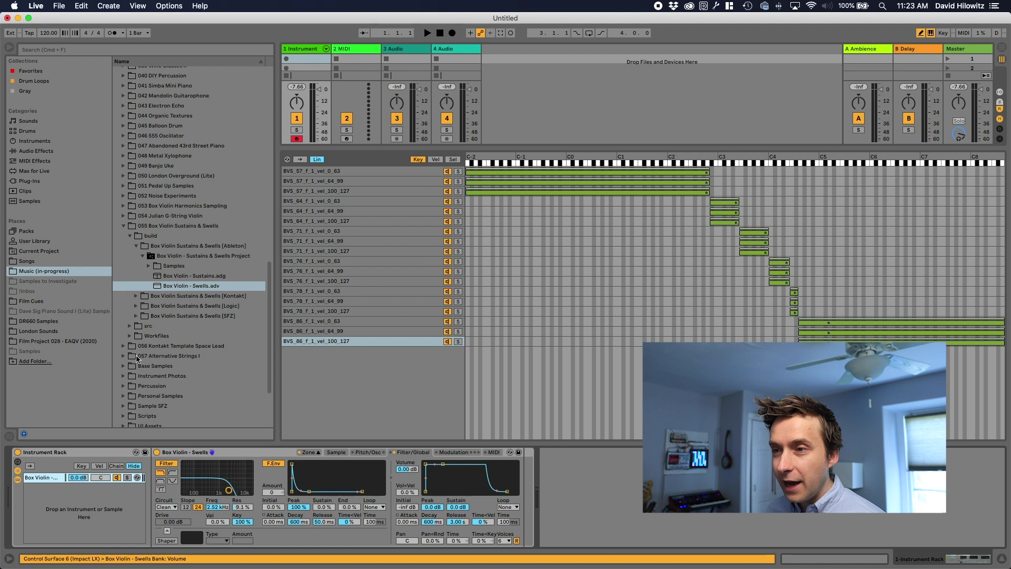
Add Analog Coast from the favorites as a second chain in the Instrument Rack and lower its chain volume to -24.5 dB
click(29, 127)
click(29, 121)
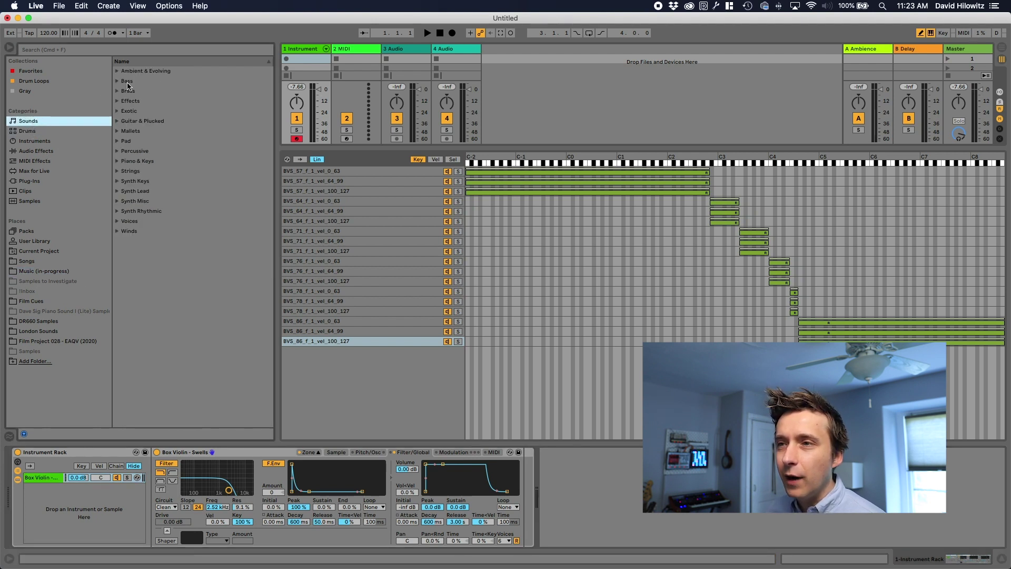
click(32, 72)
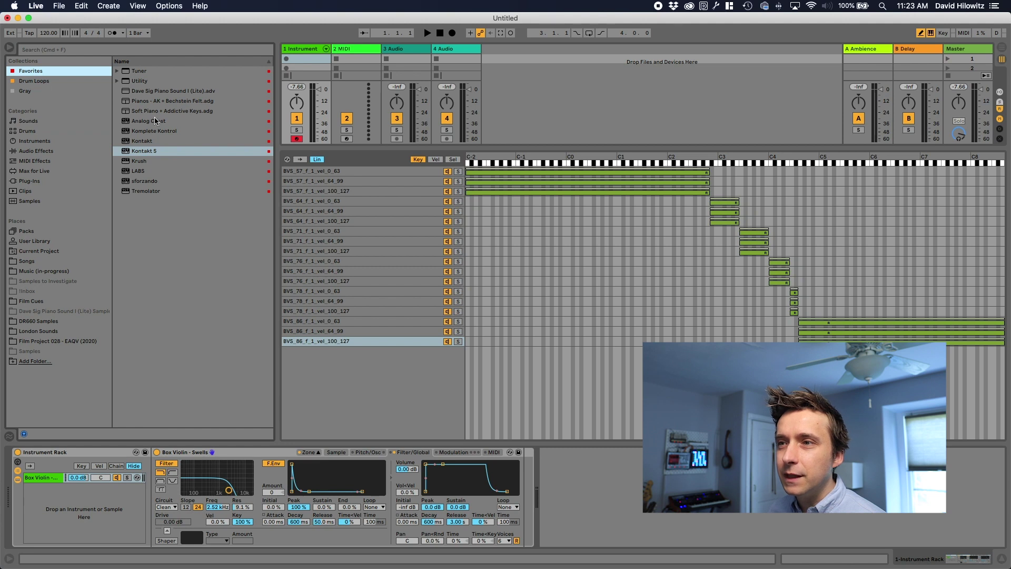
click(148, 120)
drag(148, 120, 85, 493)
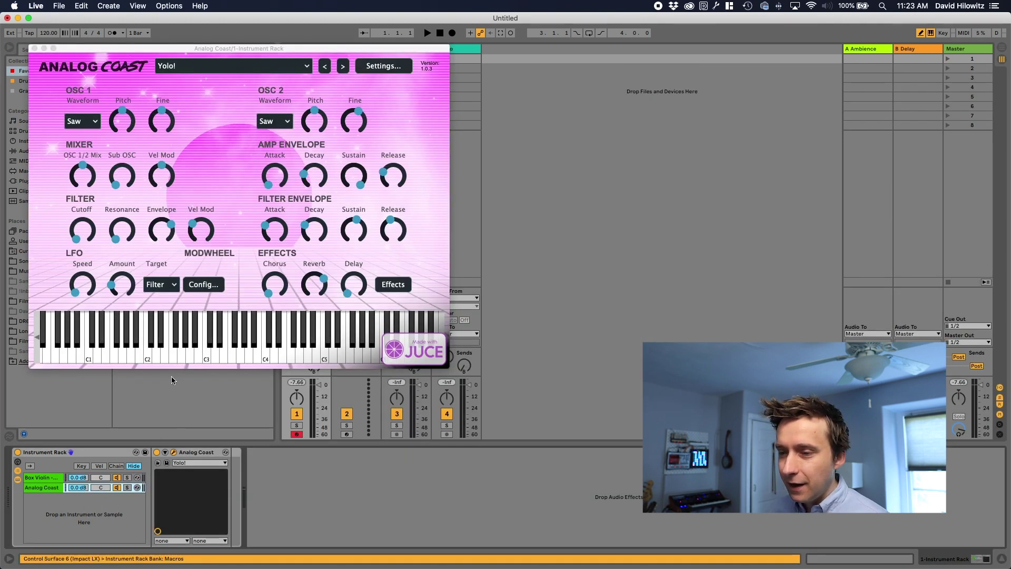
drag(84, 485, 85, 487)
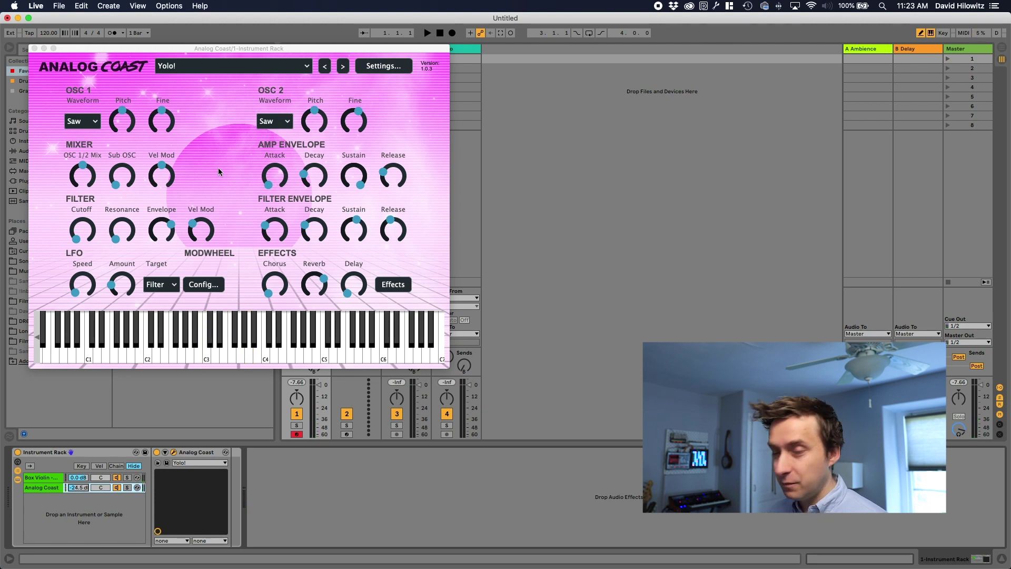
Limit the Analog Coast chain's velocity zone to about 88 through 127
click(100, 466)
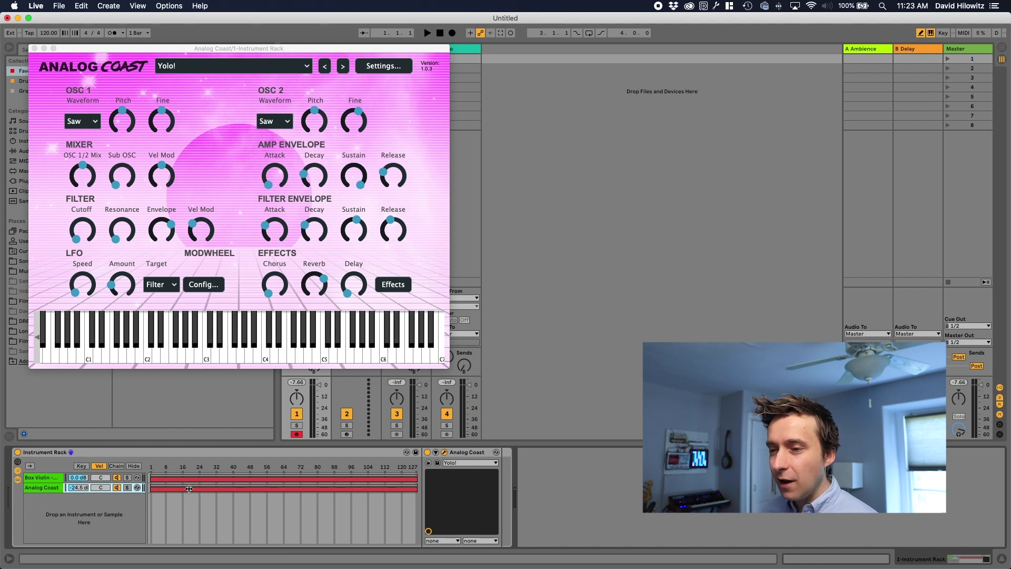
drag(152, 490, 333, 485)
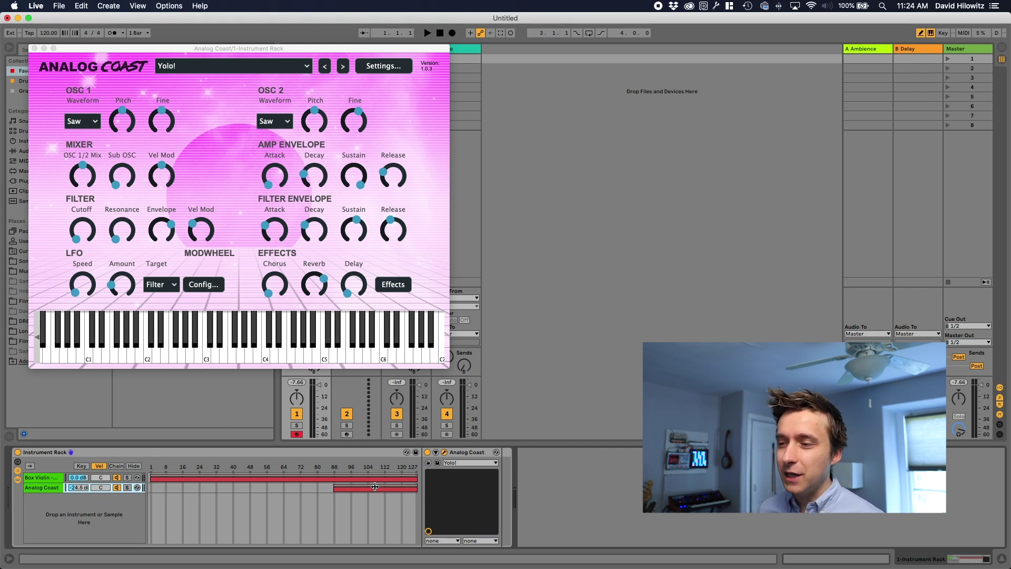
click(53, 489)
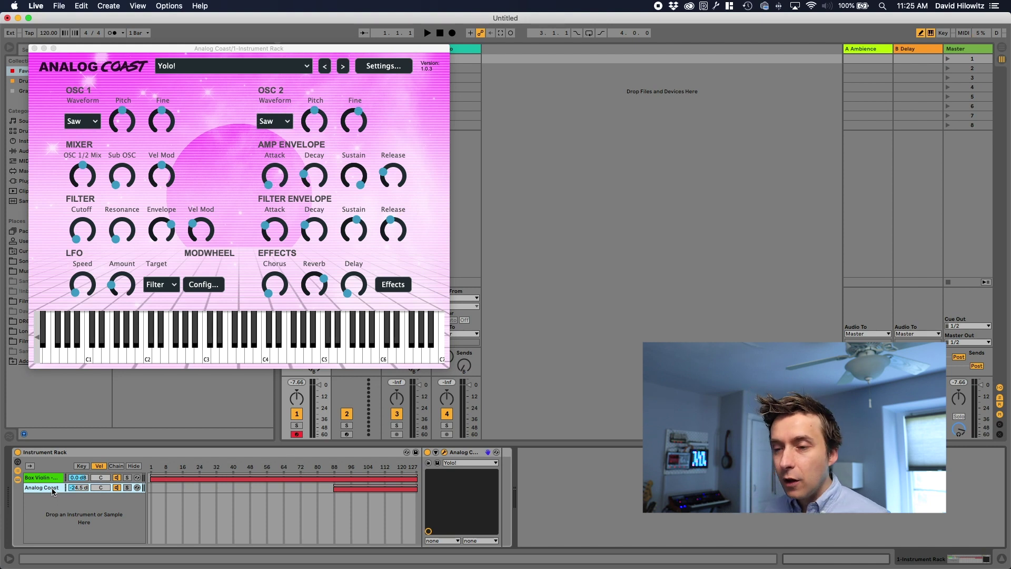
Lower the box violin Sampler's filter frequency to 17.0 kHz and map it to Macro 1
click(51, 478)
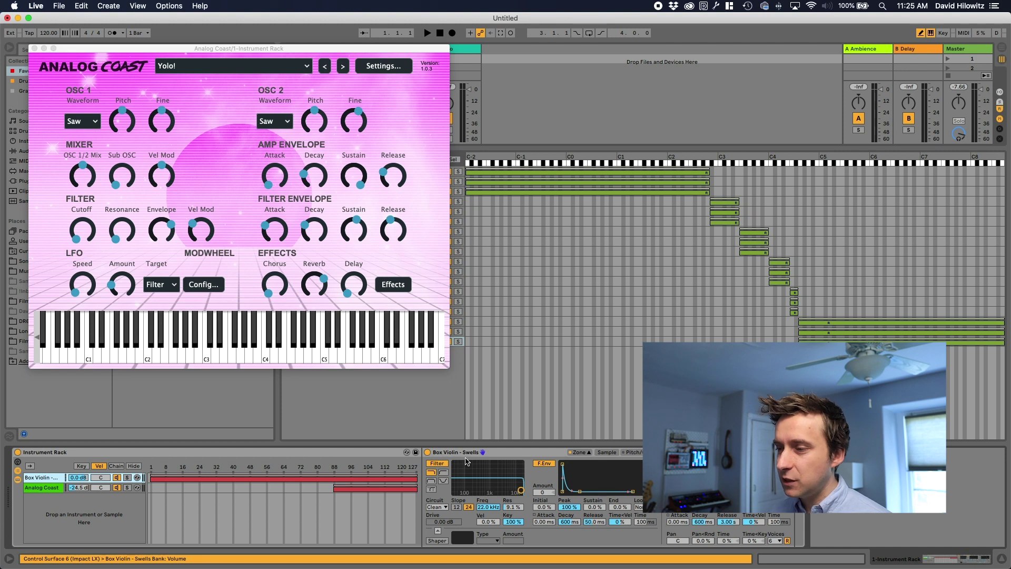
click(490, 509)
drag(490, 509, 490, 515)
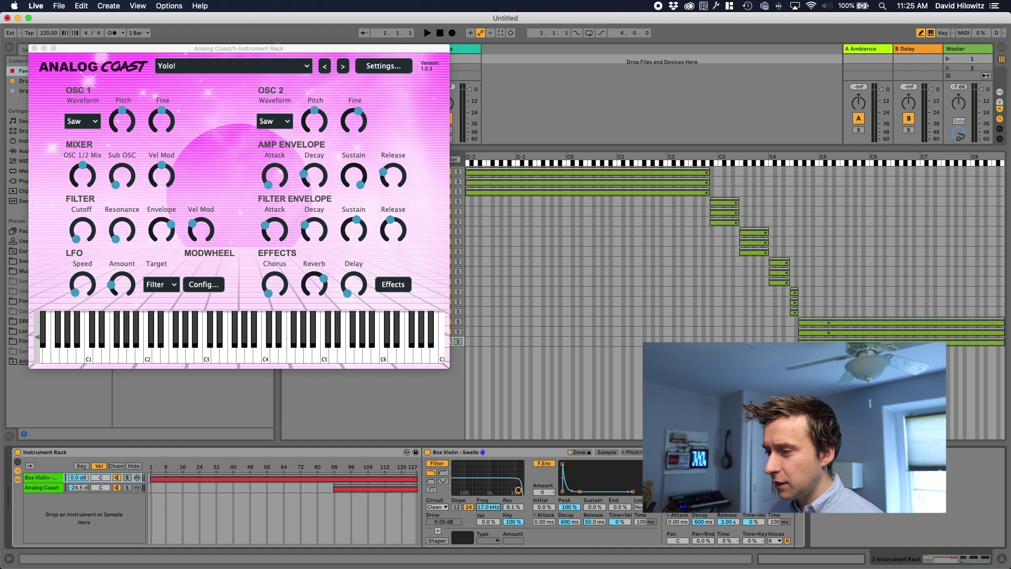
right_click(489, 509)
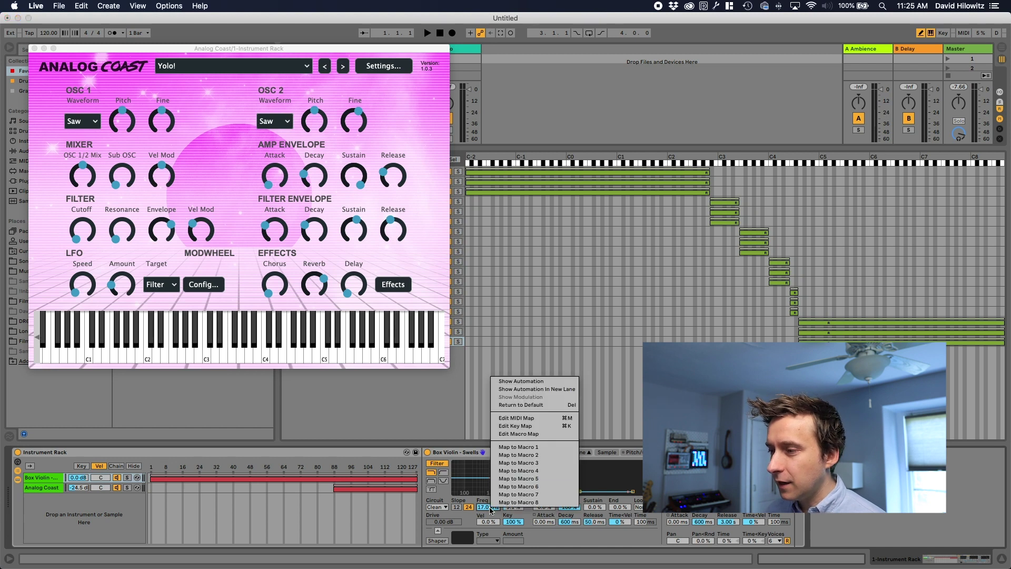
click(528, 447)
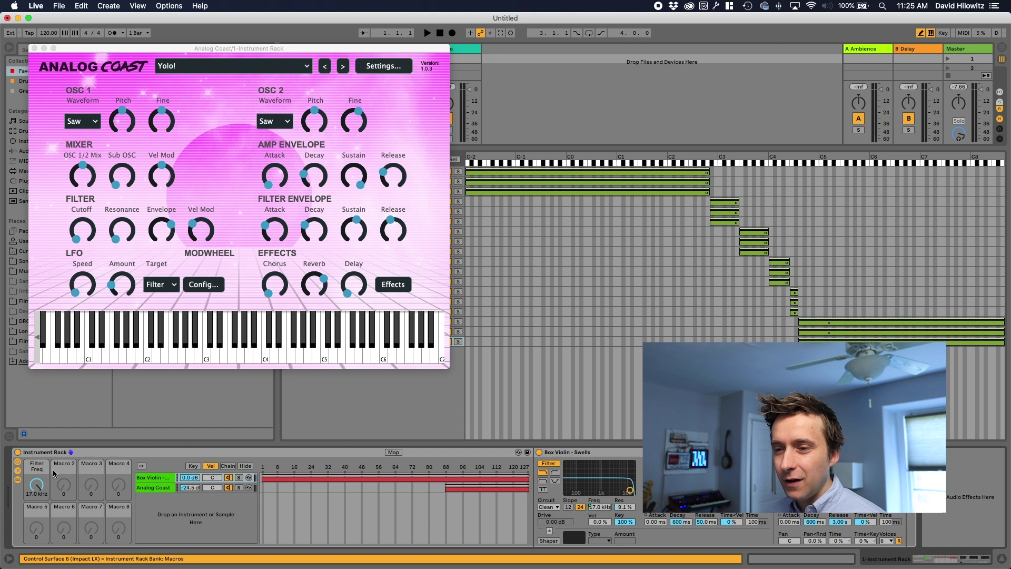
Close the Analog Coast plug-in window and delete its chain from the Instrument Rack
click(34, 48)
click(150, 487)
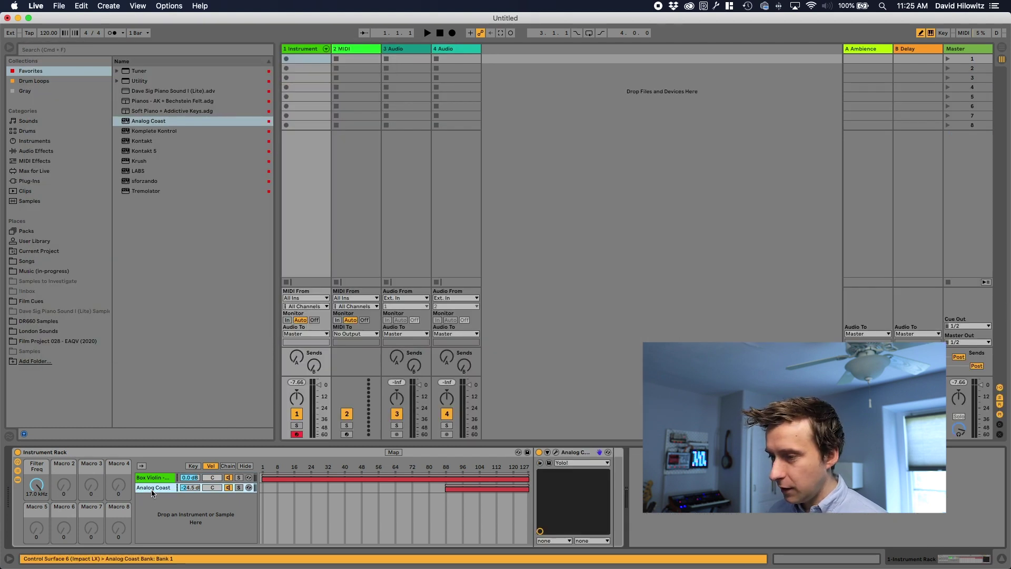
key(Delete)
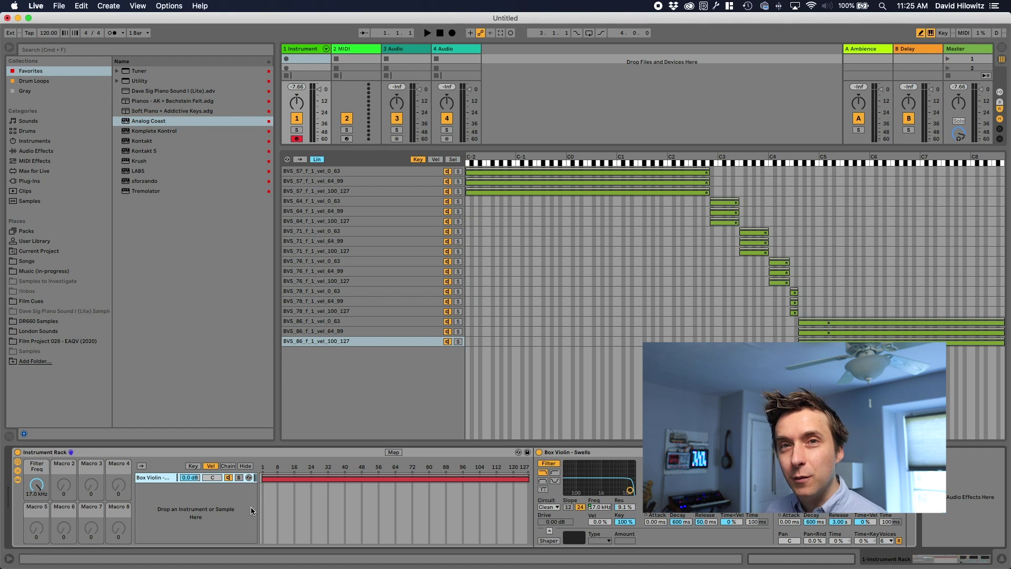
Try out the Filter Freq macro's range and leave it at 1.82 kHz
drag(36, 485, 37, 509)
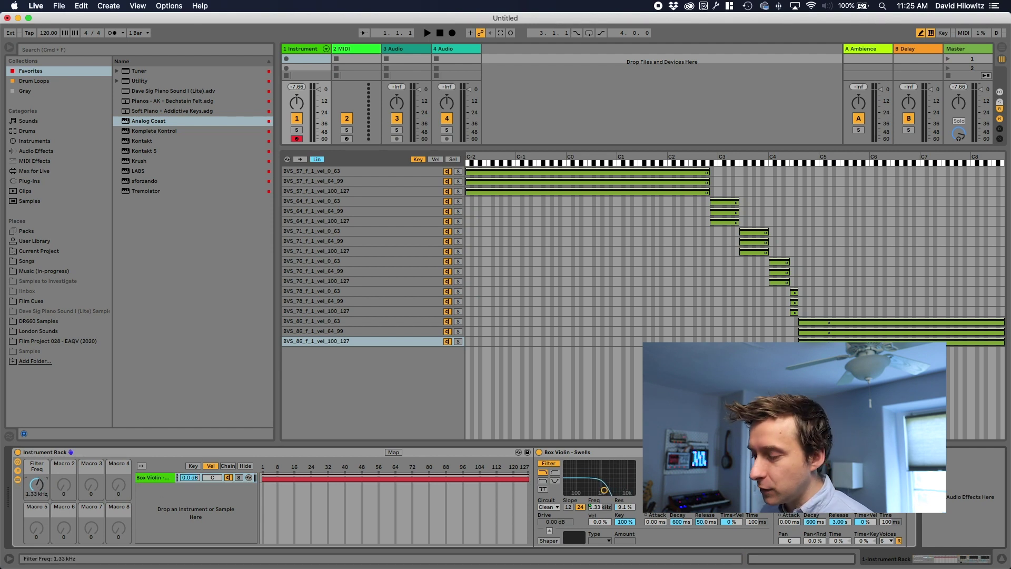
drag(36, 508, 37, 493)
drag(590, 505, 590, 513)
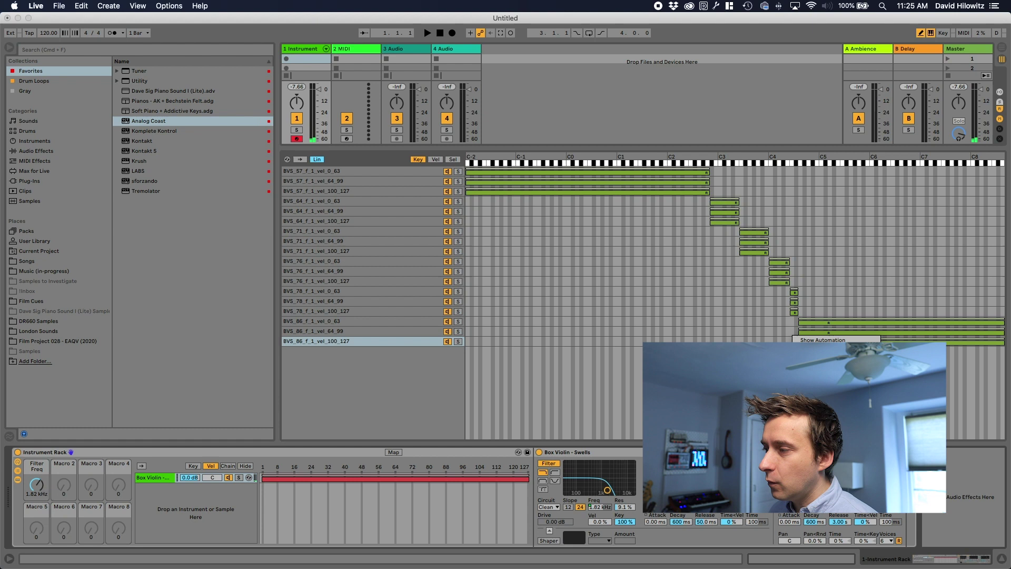
Map the Sampler's volume to Macro 2 and review the rack's macro mappings
click(822, 410)
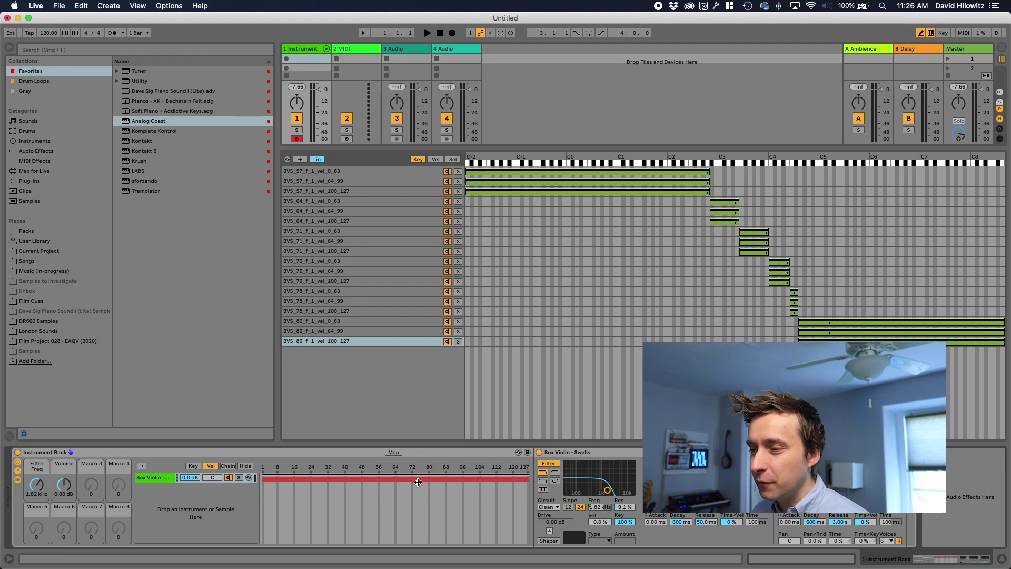
click(393, 452)
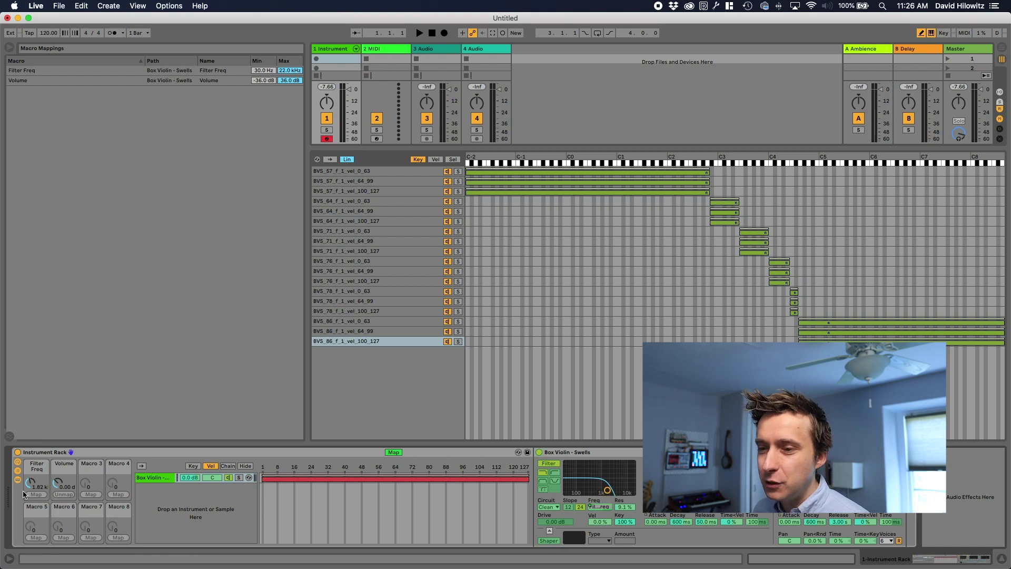
click(395, 454)
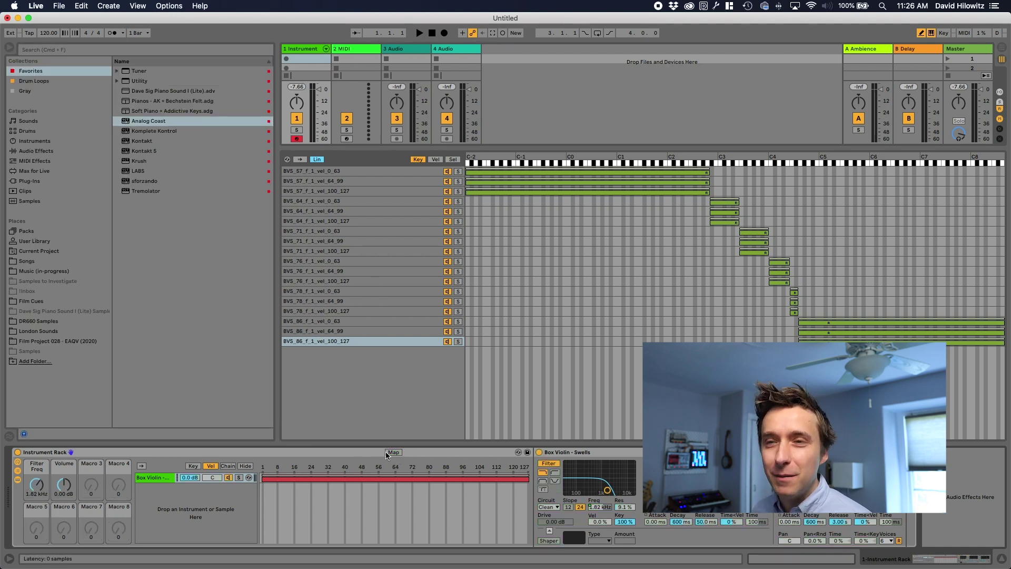
Rename the Filter Freq macro to Tone
right_click(37, 483)
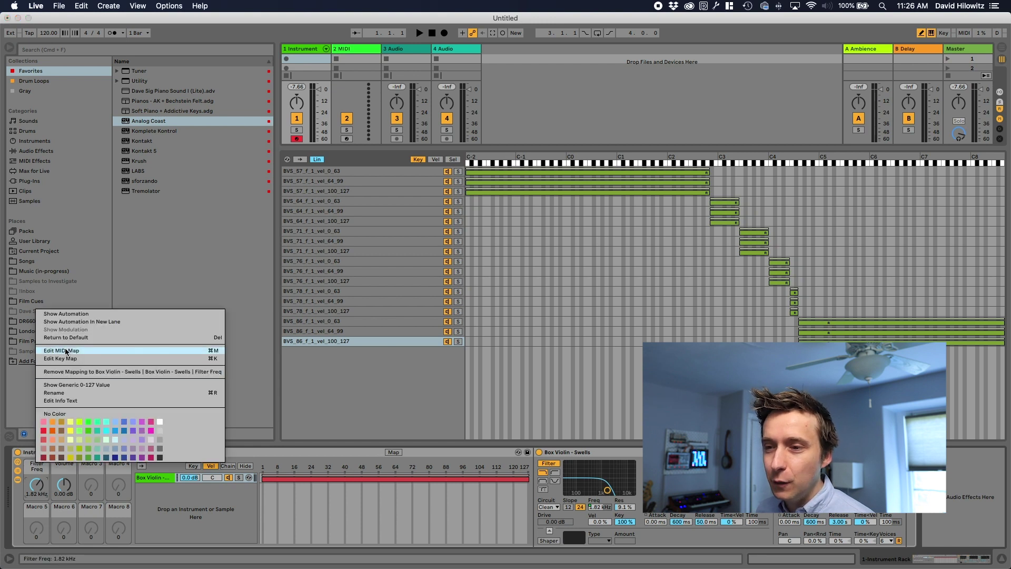
click(66, 394)
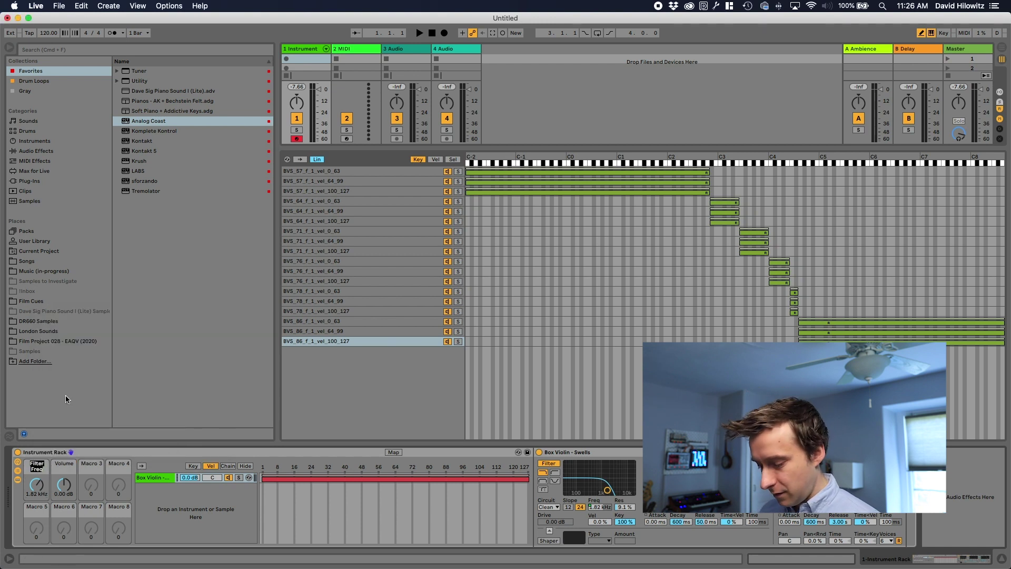
text(Tone)
key(Return)
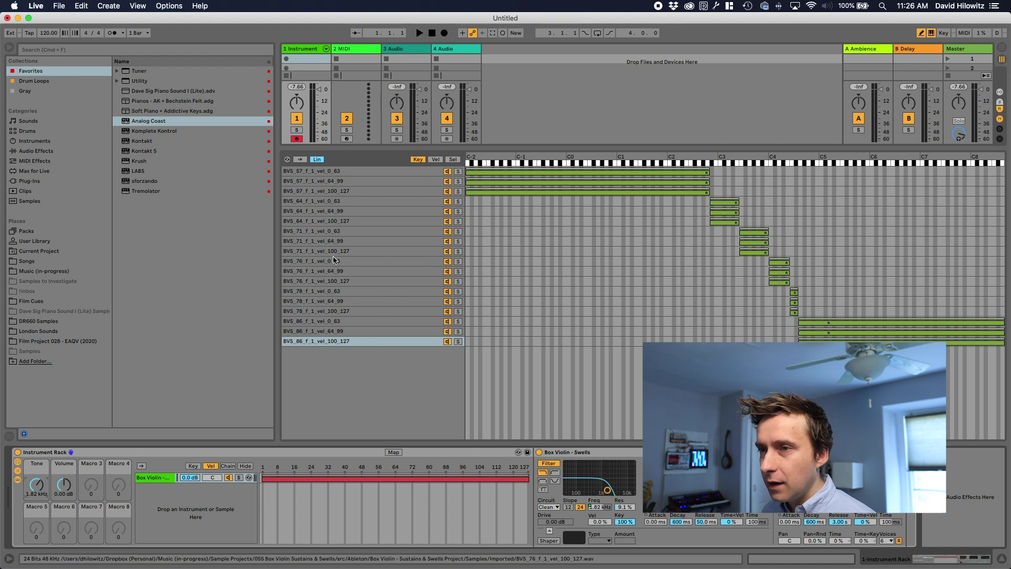
Add a Reverb audio effect after the Box Violin - Swells Sampler in the rack's chain
click(30, 152)
scroll(182, 389, down, 3)
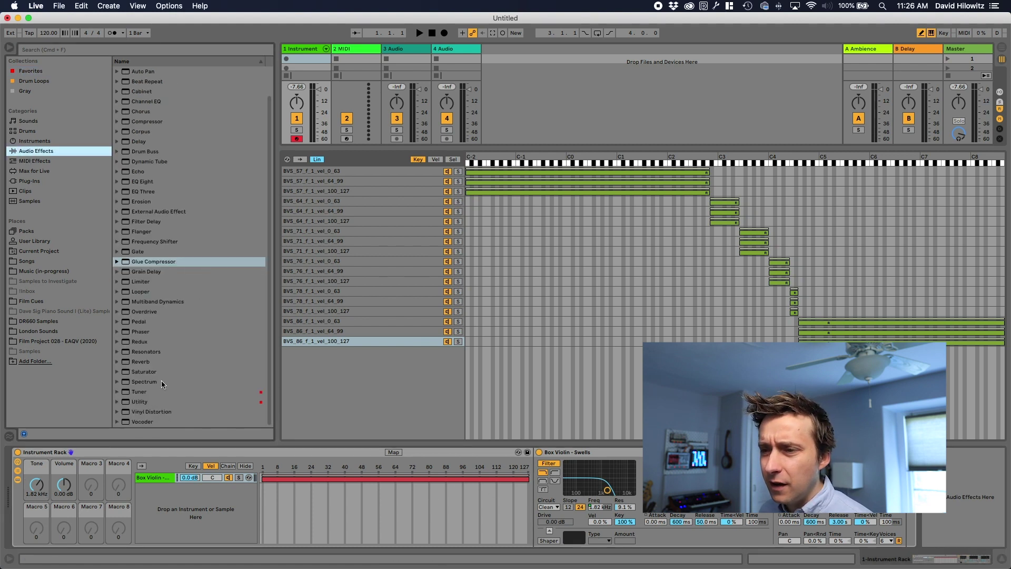
click(138, 363)
mouse_move(911, 506)
mouse_down()
mouse_move(925, 493)
mouse_move(917, 510)
mouse_move(905, 505)
mouse_up()
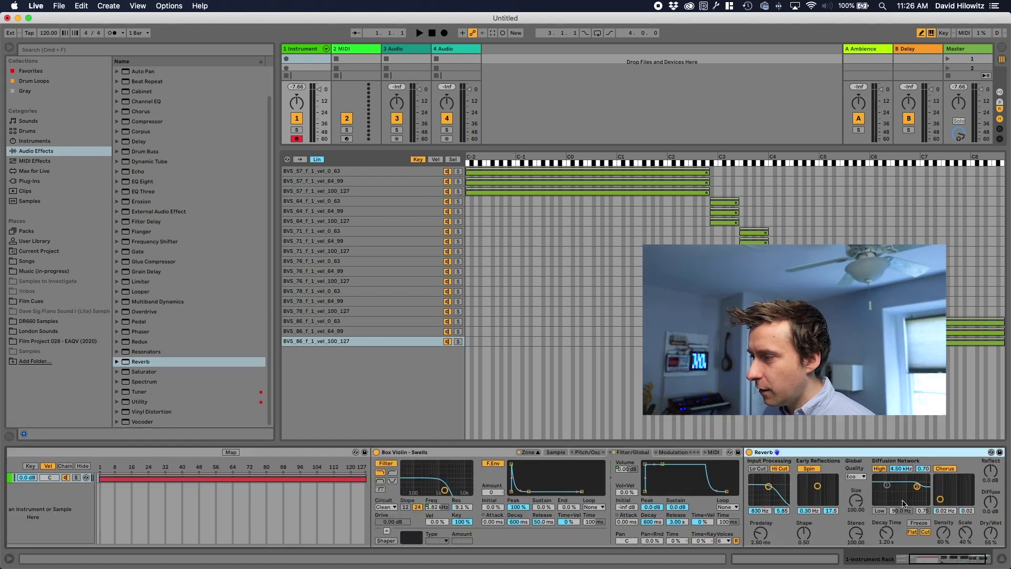
Map the Reverb's Dry/Wet control to Macro 3 of the Instrument Rack
right_click(991, 535)
click(941, 504)
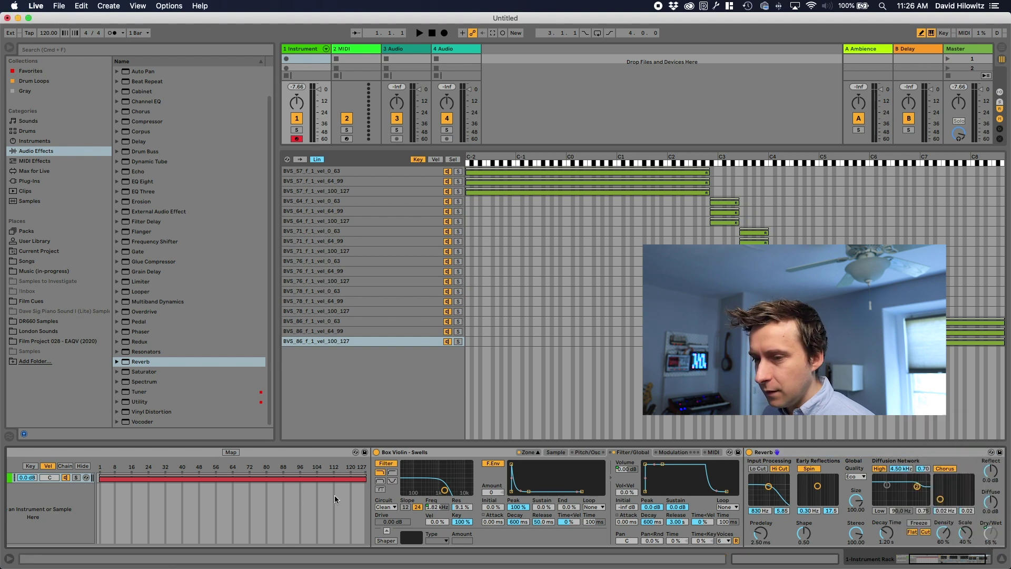
click(485, 454)
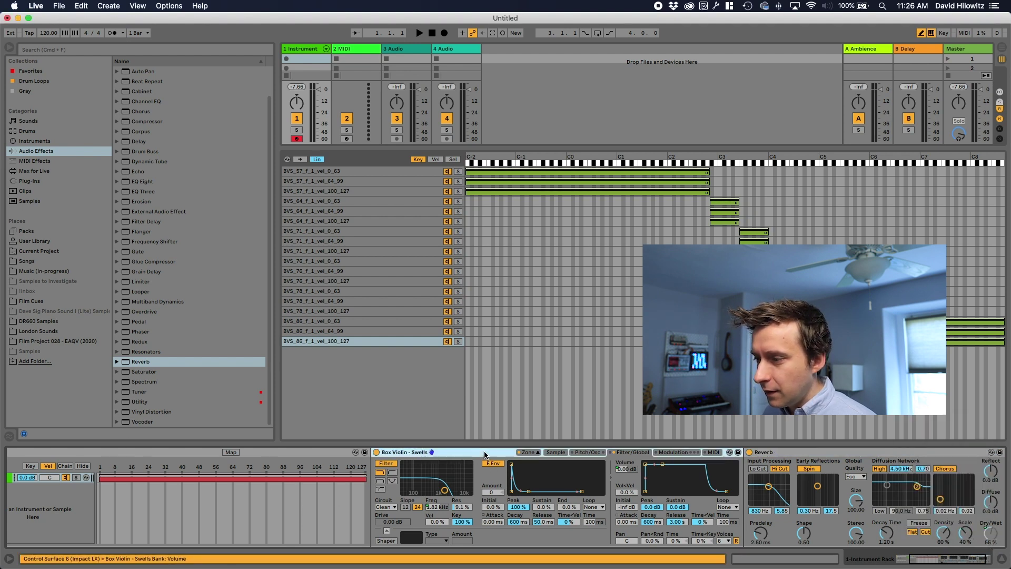
key(Left)
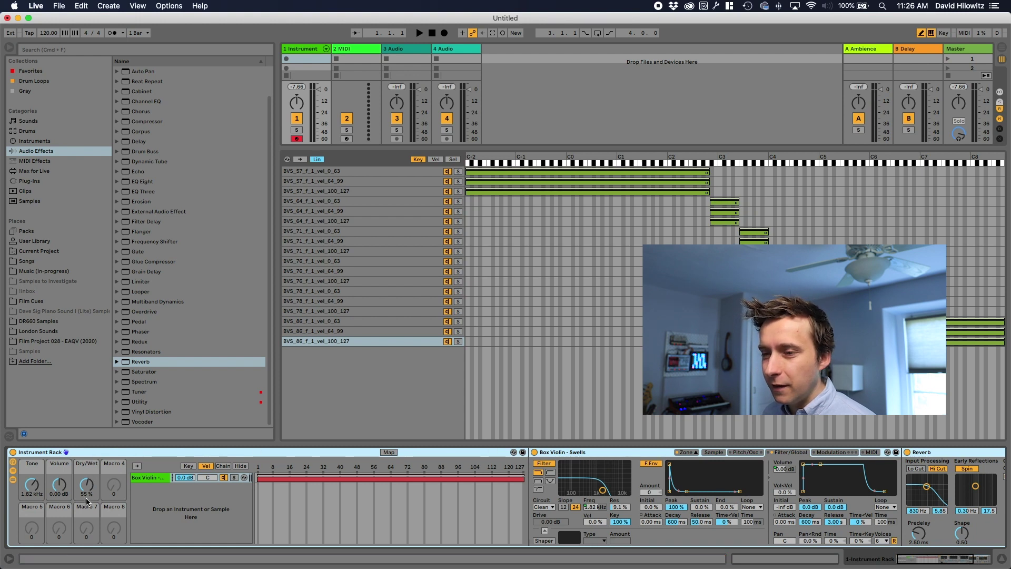
Rename the Dry/Wet macro to Reverb, then set the Reverb macro to 95 % and the Tone macro to 22.0 kHz
right_click(87, 462)
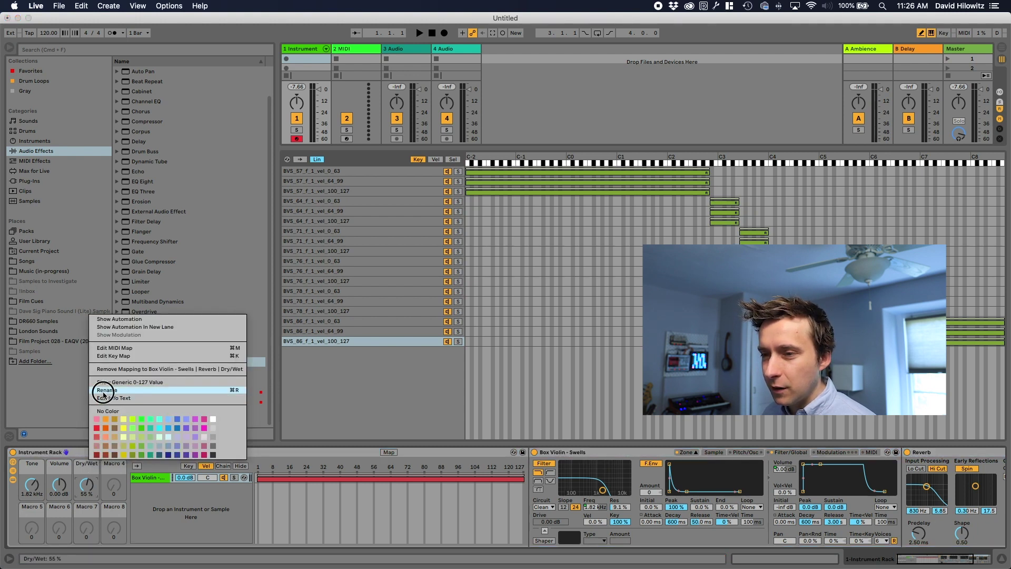
click(107, 390)
text(Reverb)
key(Return)
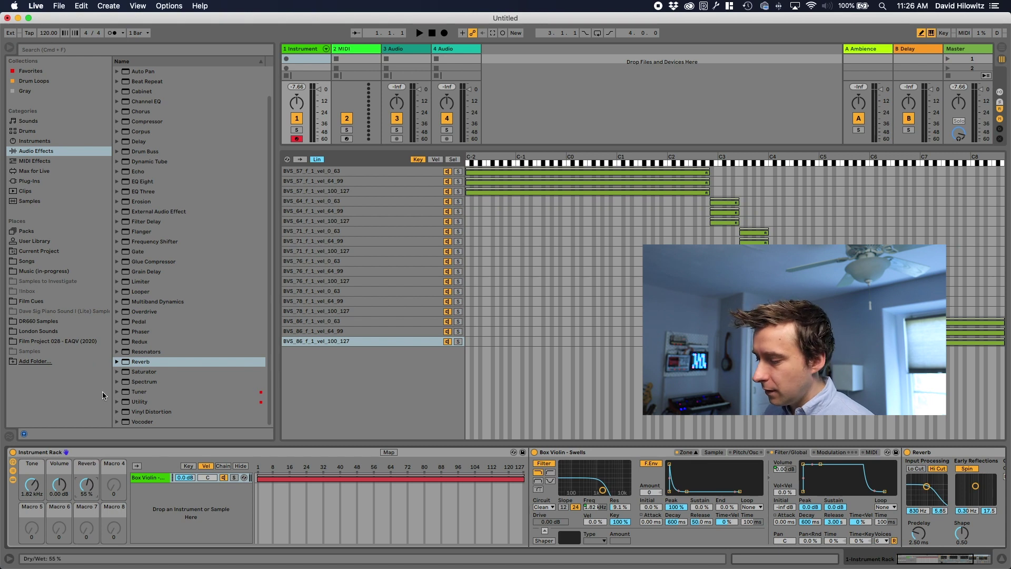
drag(87, 498, 37, 471)
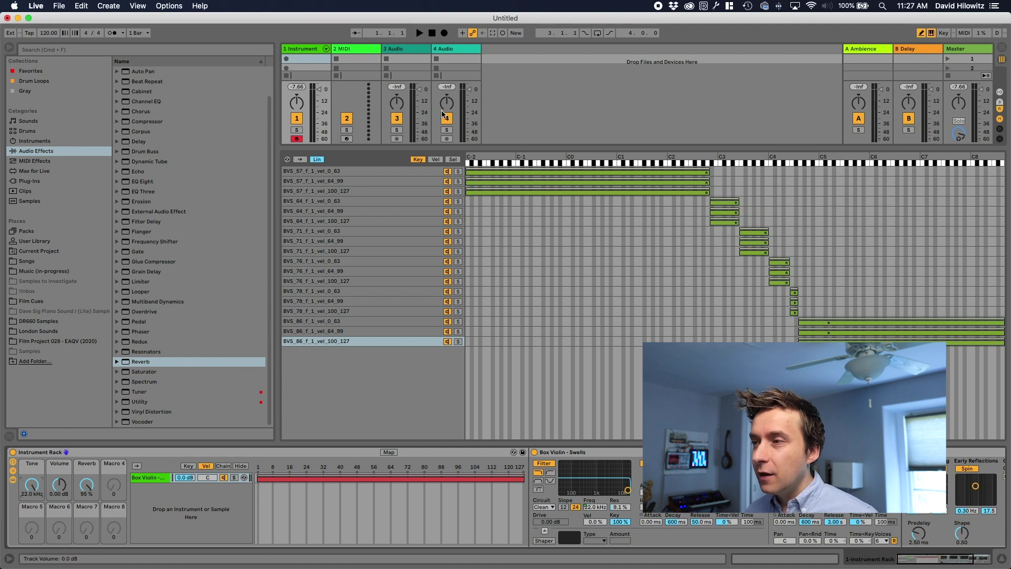
Show the sample select zones in the Sampler's zone editor and try out the sample selector
click(452, 159)
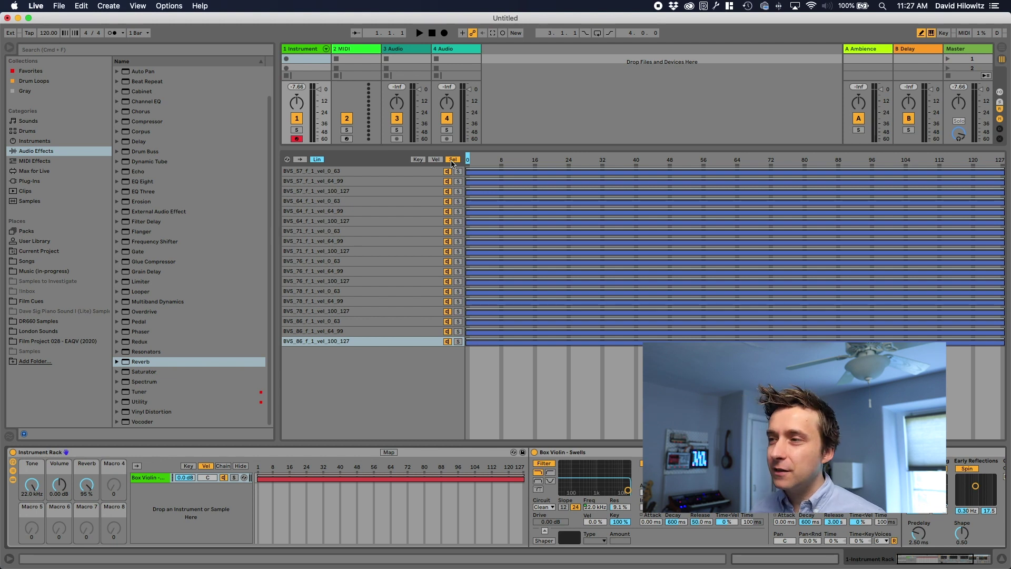
mouse_move(467, 160)
mouse_down()
mouse_move(560, 160)
mouse_move(467, 159)
mouse_up()
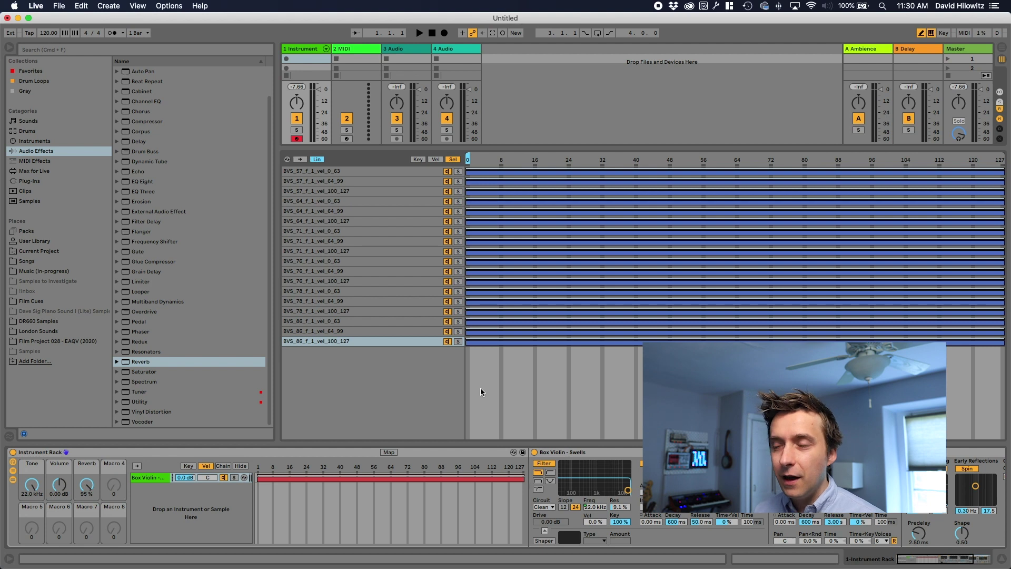
Convert the Box Violin - Swells Sampler in the rack's chain to a Simpler
click(612, 455)
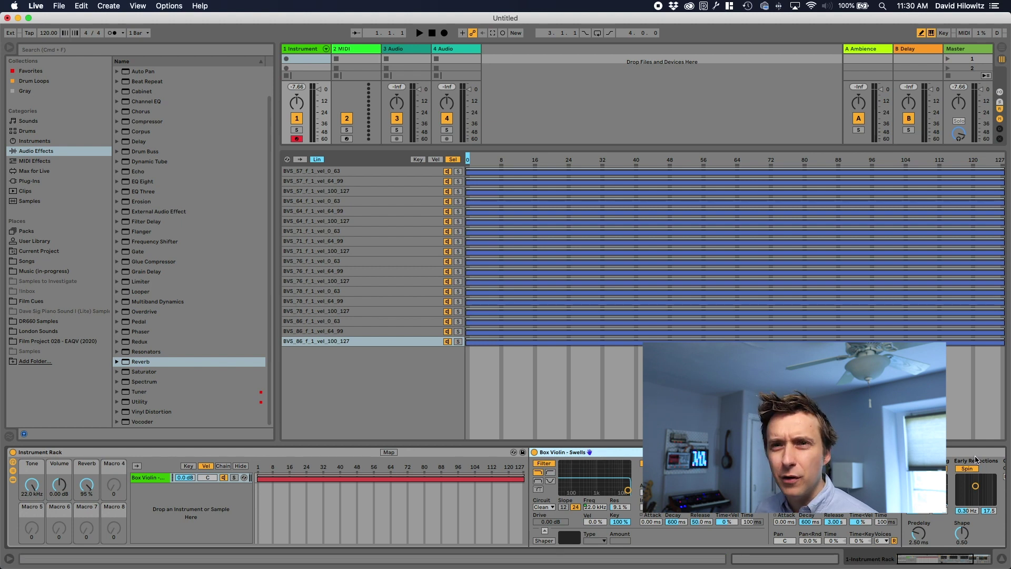
scroll(604, 455, right, 2)
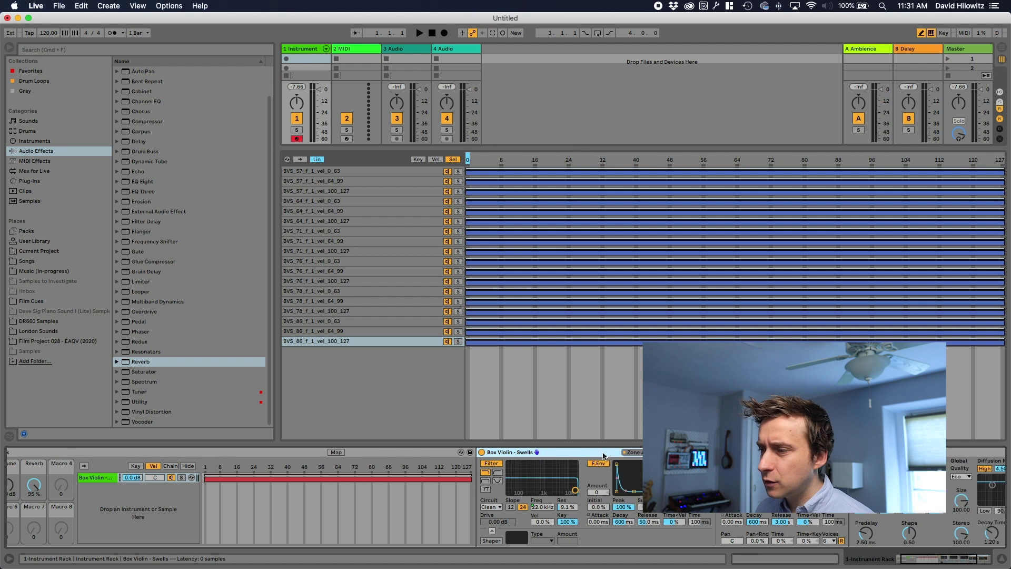
scroll(604, 456, right, 3)
right_click(383, 454)
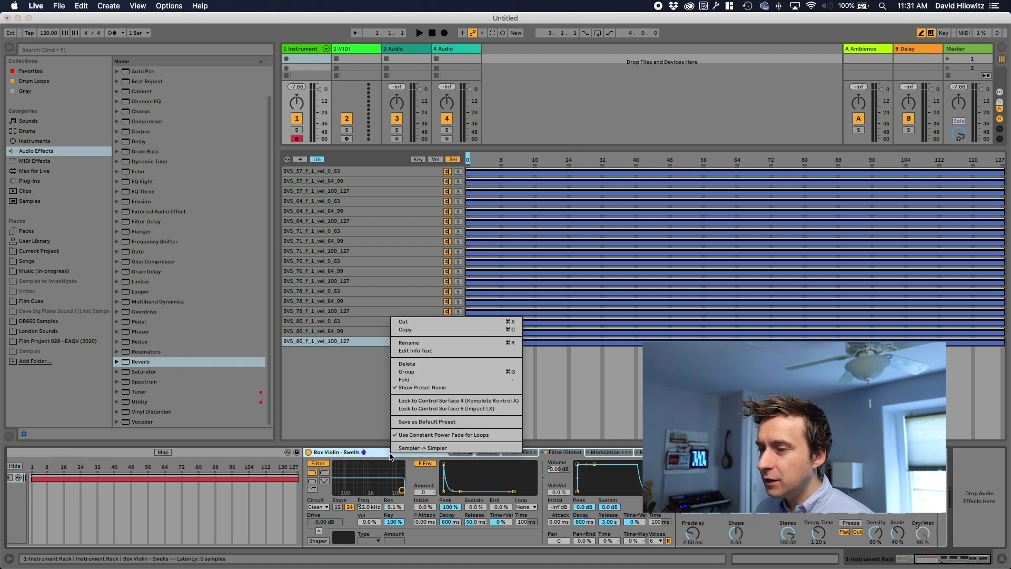
click(415, 450)
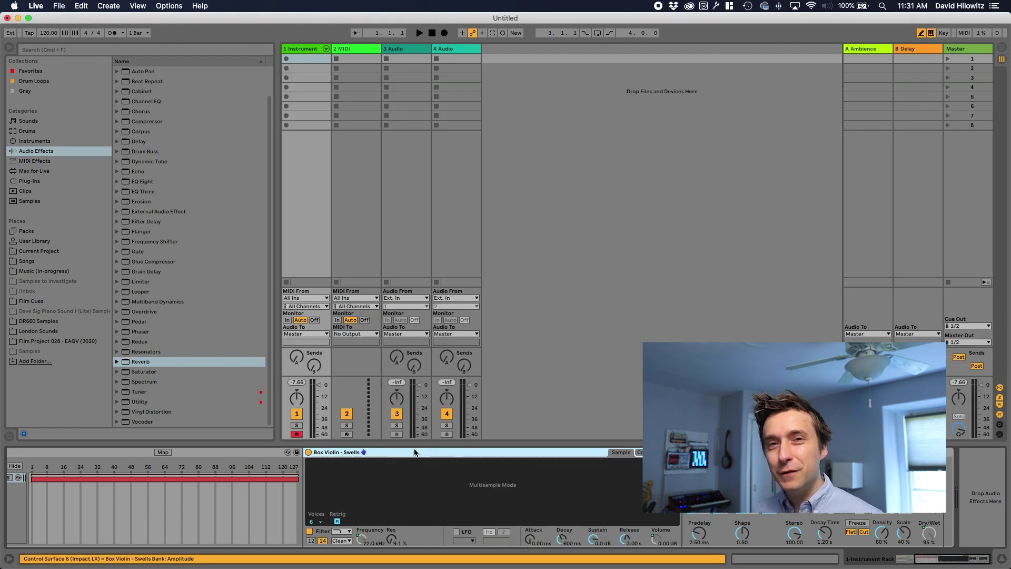